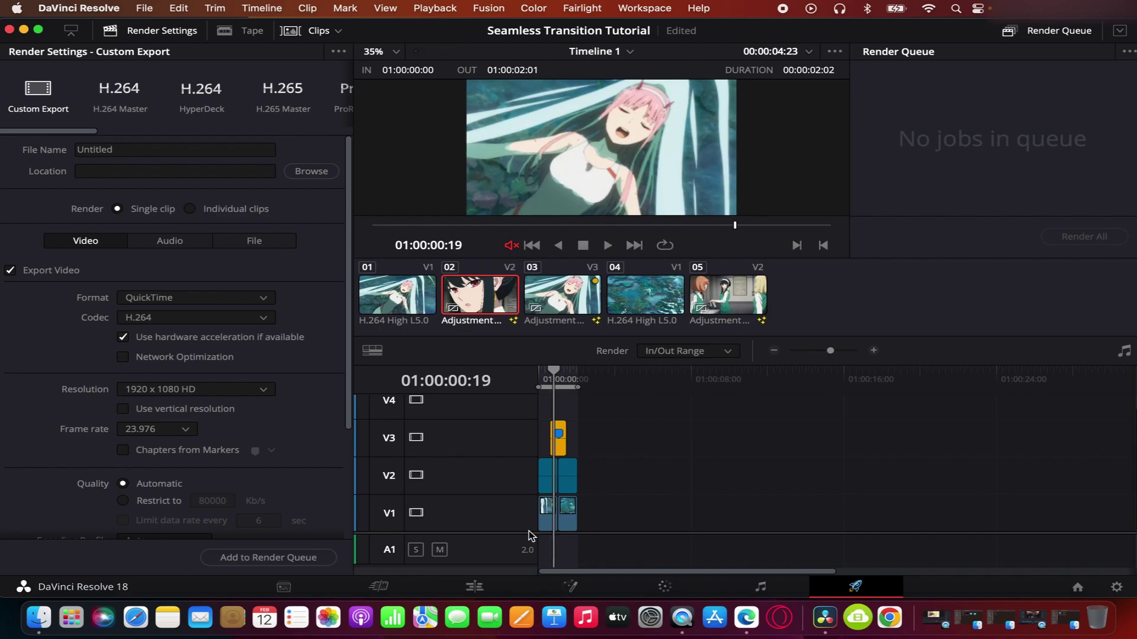
- Open Timeline 1 on the Edit page and play through its finished transition between the two clips
left_click(474, 586)
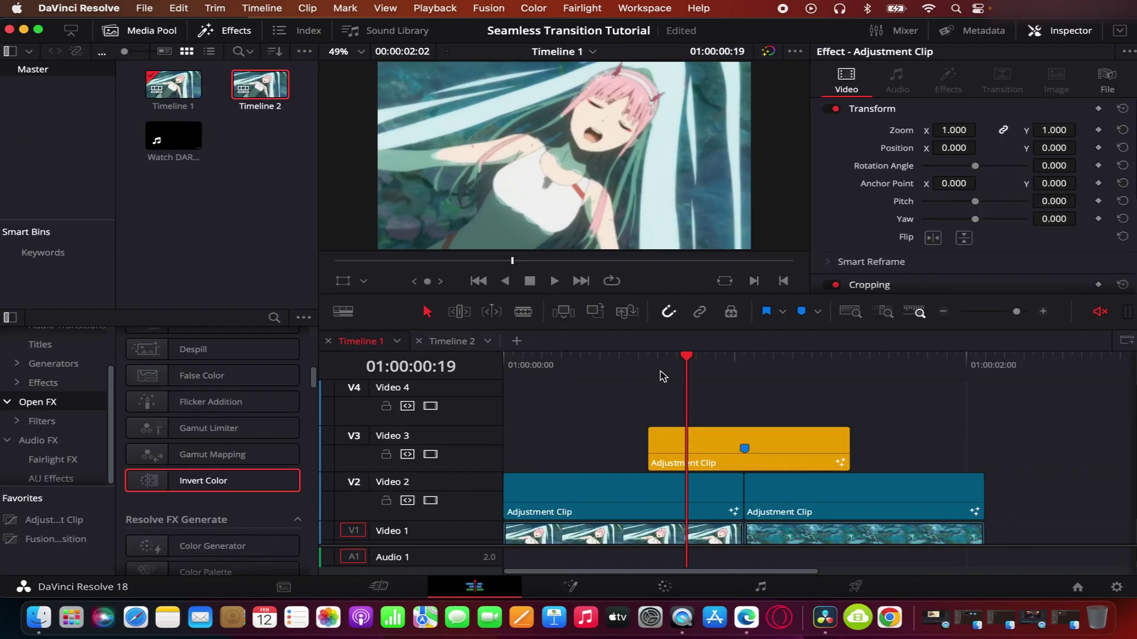
mouse_move(664, 377)
left_mouse_down()
mouse_move(517, 394)
mouse_move(726, 416)
left_mouse_up()
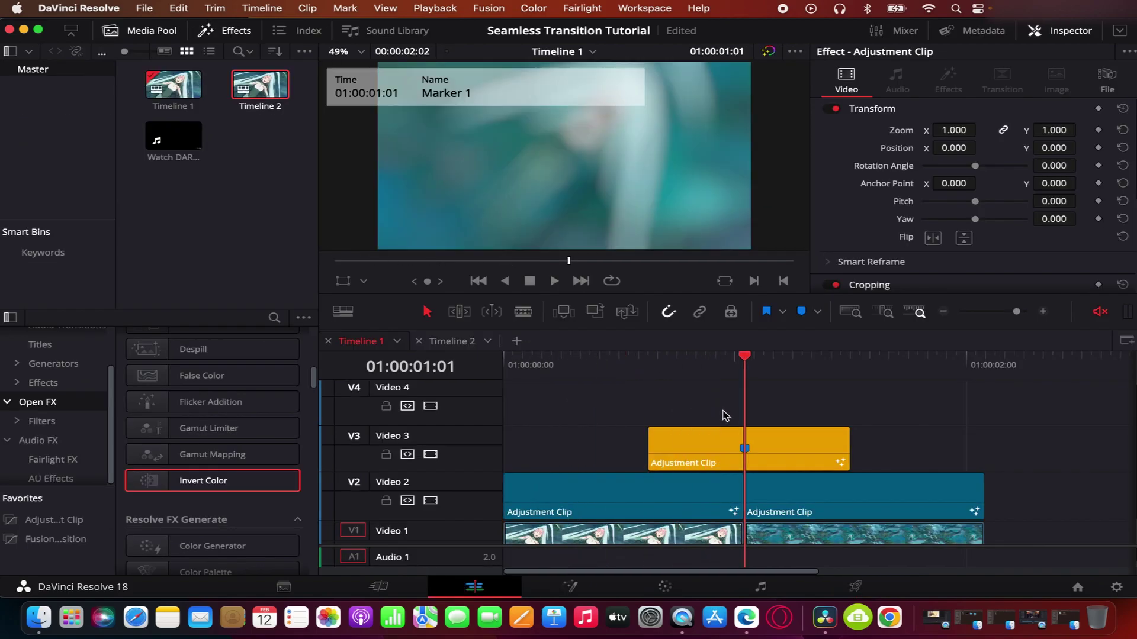
key("space")
key("space")
left_click_drag(829, 371, 503, 411)
scroll(781, 439, "right", 3)
scroll(781, 439, "down", 2)
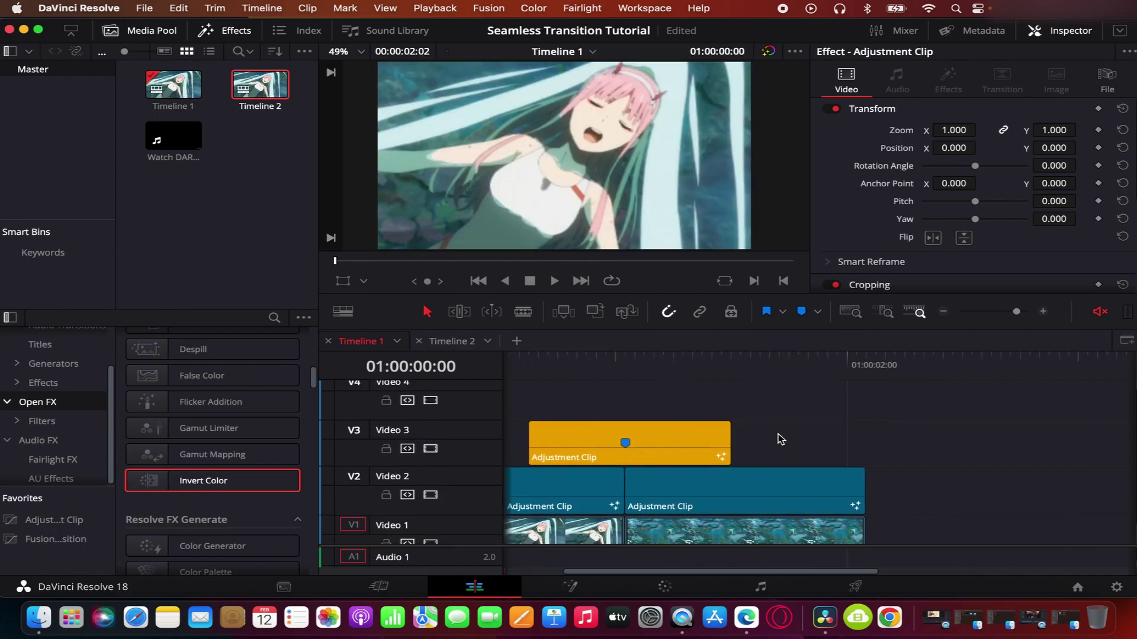
scroll(781, 439, "left", 3)
key("space")
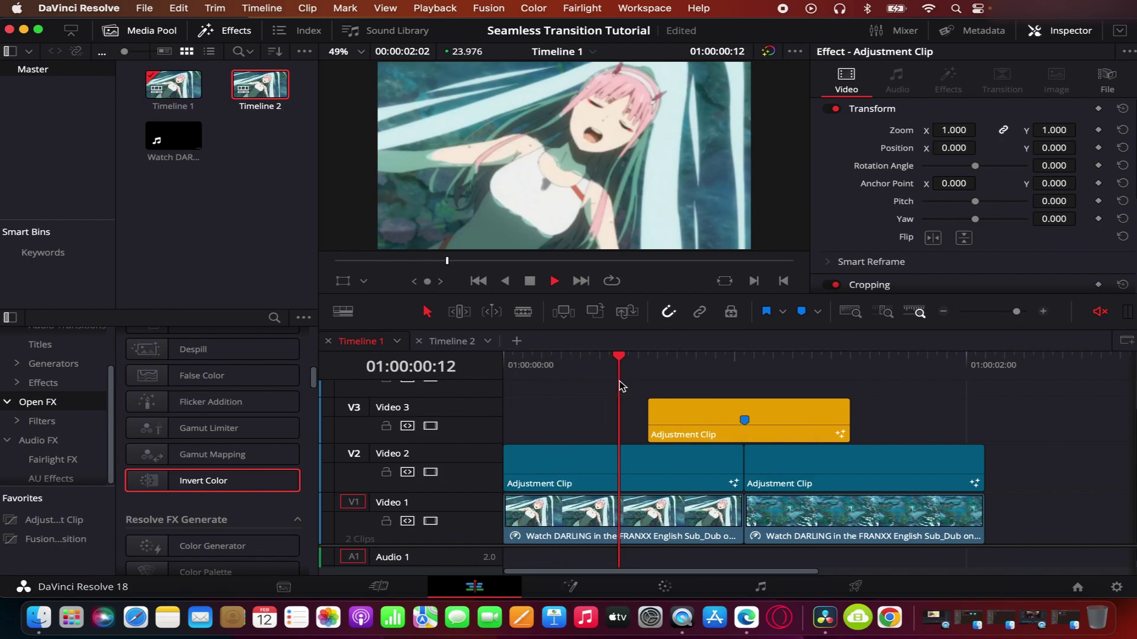
key("space")
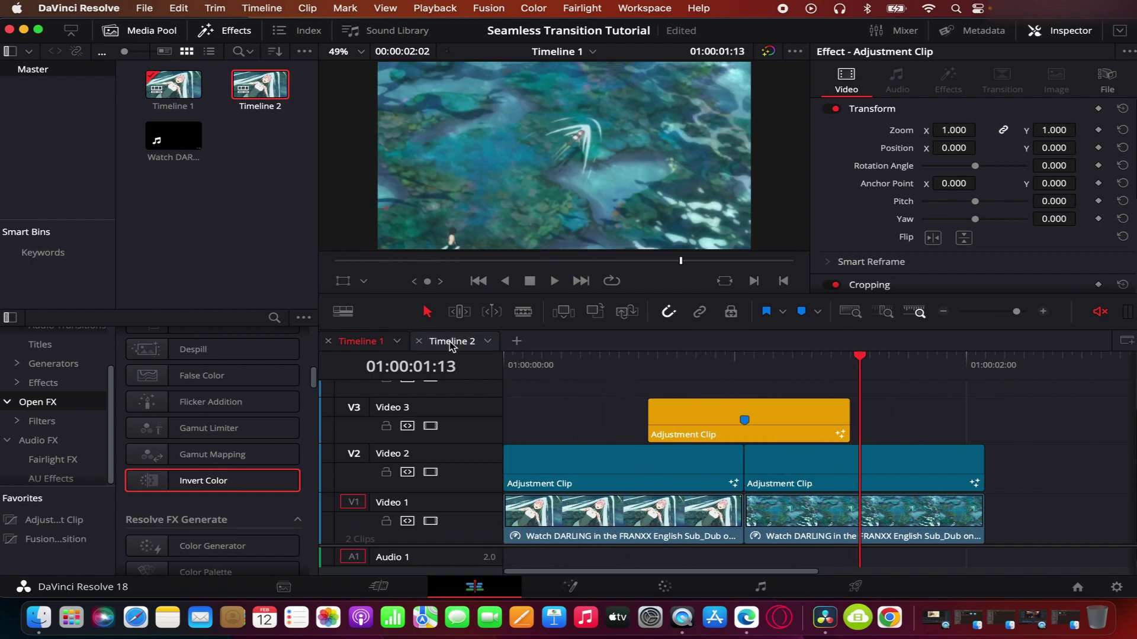
- Switch to Timeline 2 and place an adjustment clip on Video 2 above the footage, starting at the first frame
left_click(452, 344)
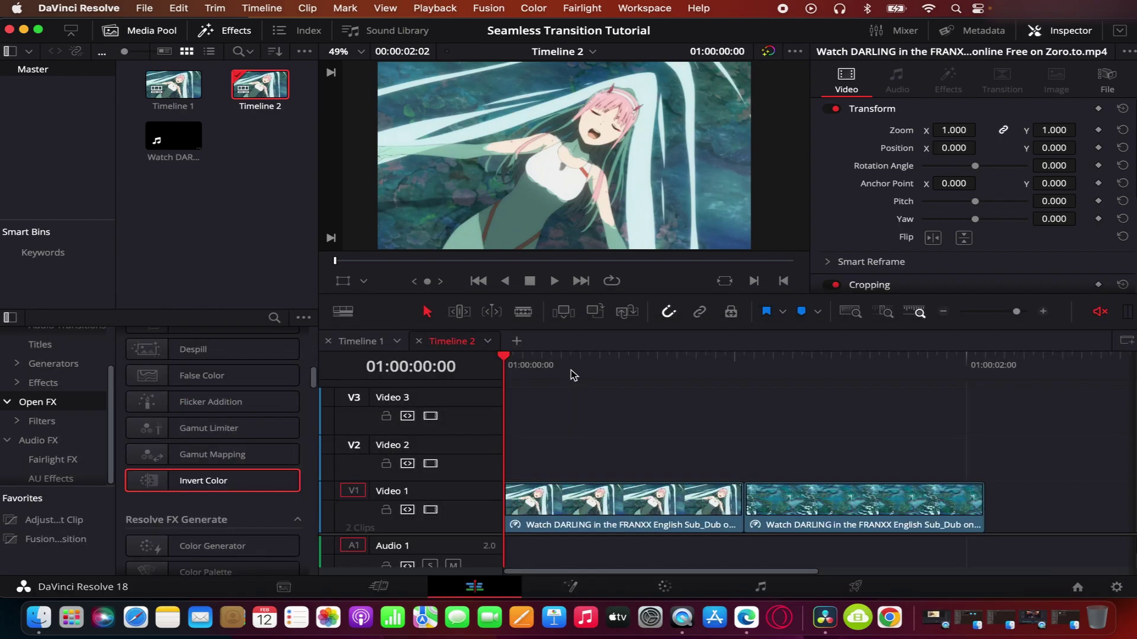
key("F2")
left_click_drag(575, 372, 502, 429)
left_click_drag(577, 371, 444, 472)
left_click(637, 371)
left_click_drag(658, 373, 389, 437)
left_click_drag(53, 520, 592, 462)
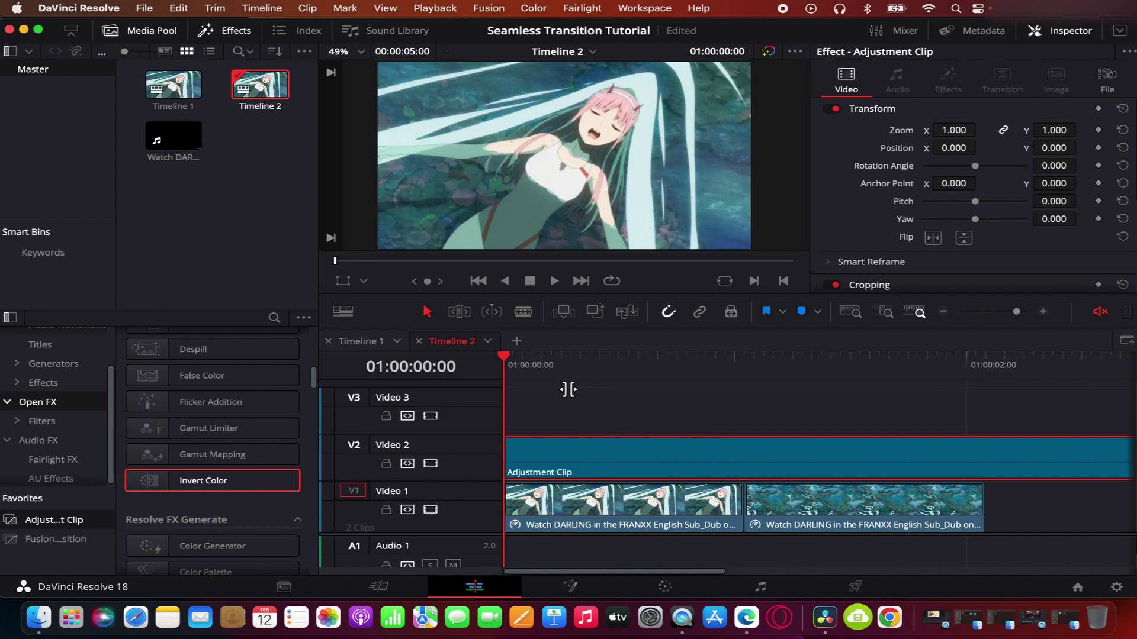
- Split the adjustment clip at the cut between the two clips, 01:00:01:01, and delete the part after it
left_click(562, 374)
left_click_drag(570, 377, 745, 412)
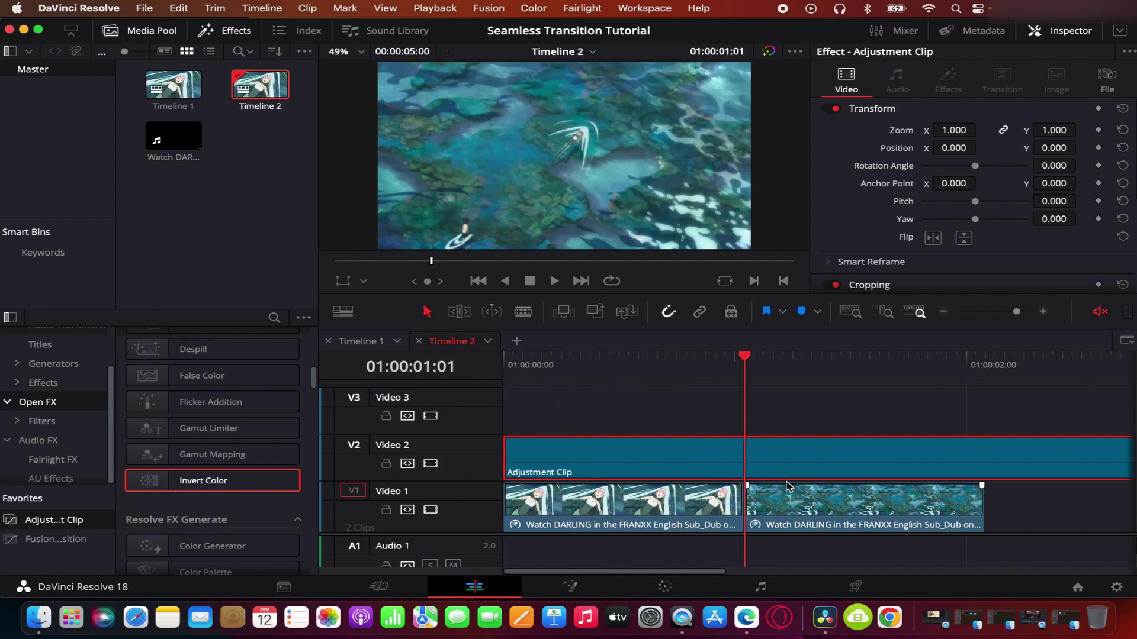
key("super+b")
left_click(815, 467)
key("BackSpace")
- Open the adjustment clip above the first clip on the Fusion page and go to frame 0
left_click_drag(707, 378, 645, 402)
left_click(654, 454)
right_click(656, 453)
left_click(664, 454)
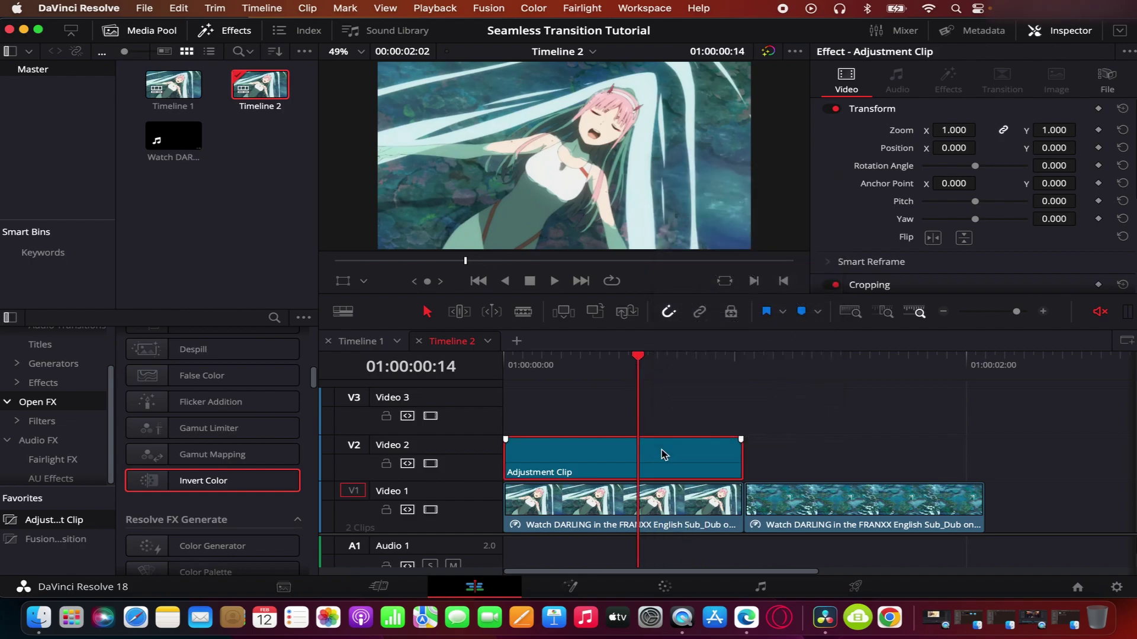
right_click(699, 446)
left_click_drag(452, 305, 364, 309)
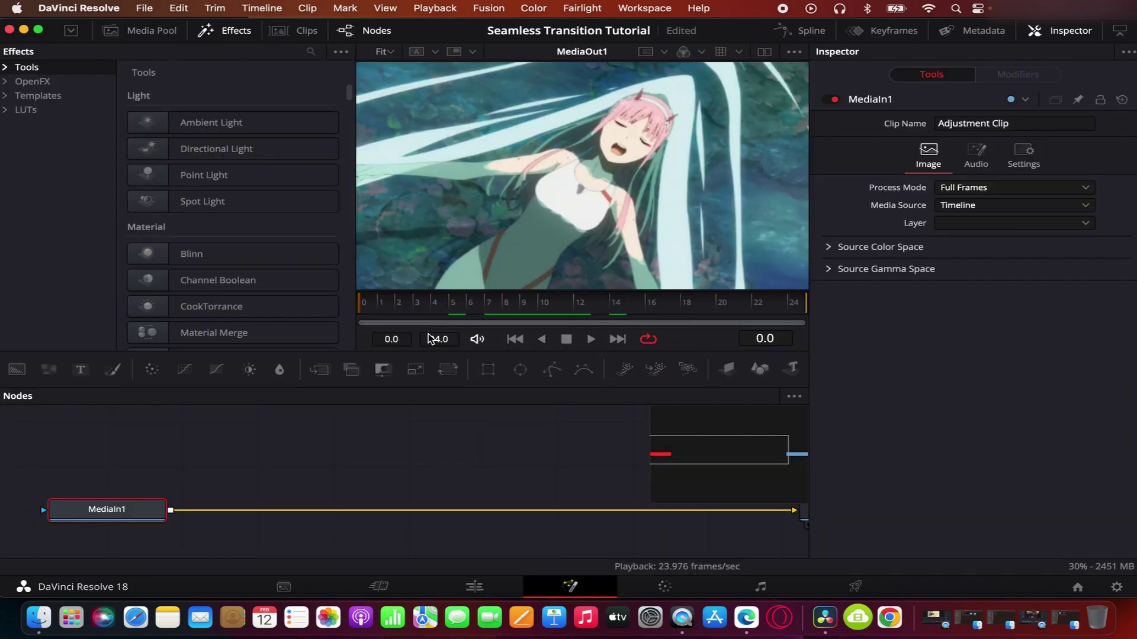
- Turn off the High Quality and Motion Blur options for Fusion playback
right_click(700, 347)
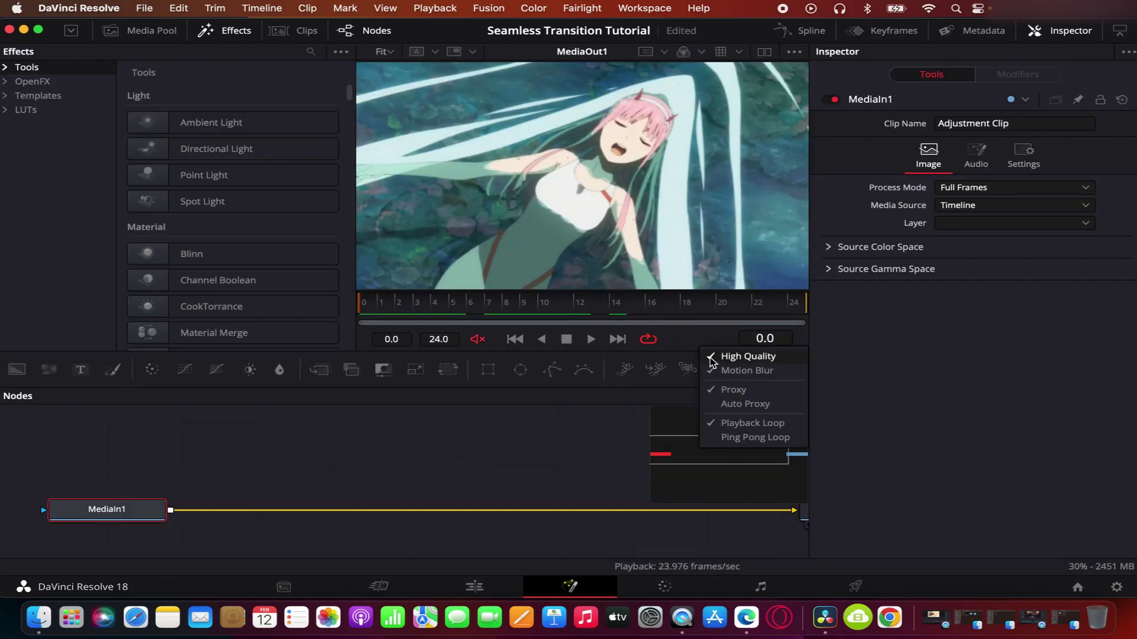
left_click(710, 357)
right_click(702, 344)
left_click(710, 367)
- Insert a Transform node between MediaIn1 and MediaOut1 and keyframe its Size at frame 24
left_click(454, 369)
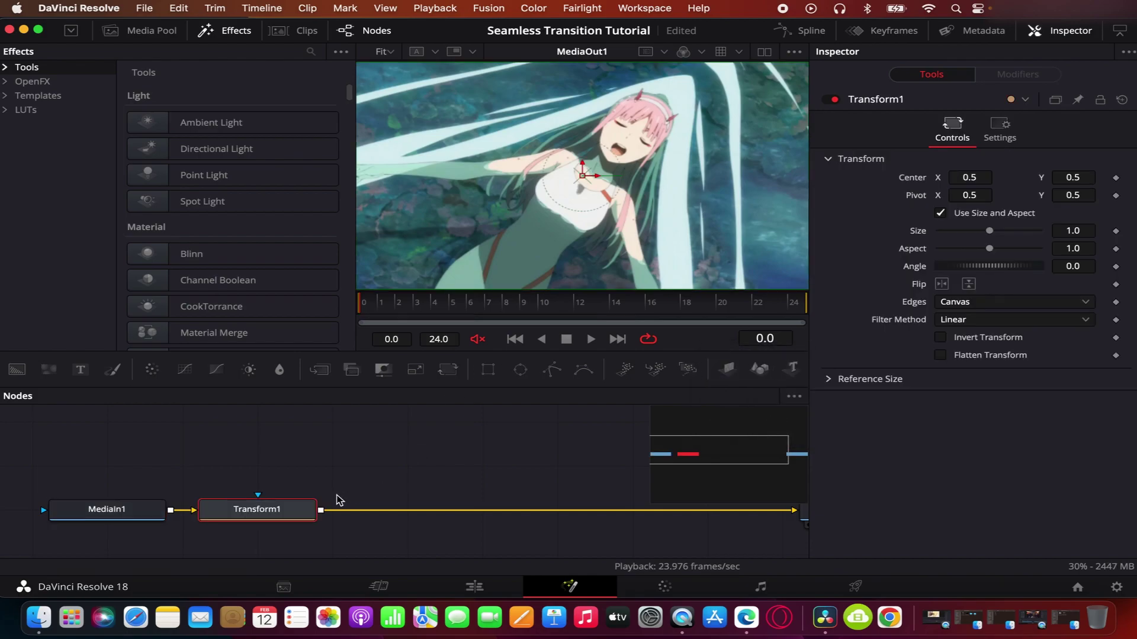
left_click_drag(314, 511, 543, 513)
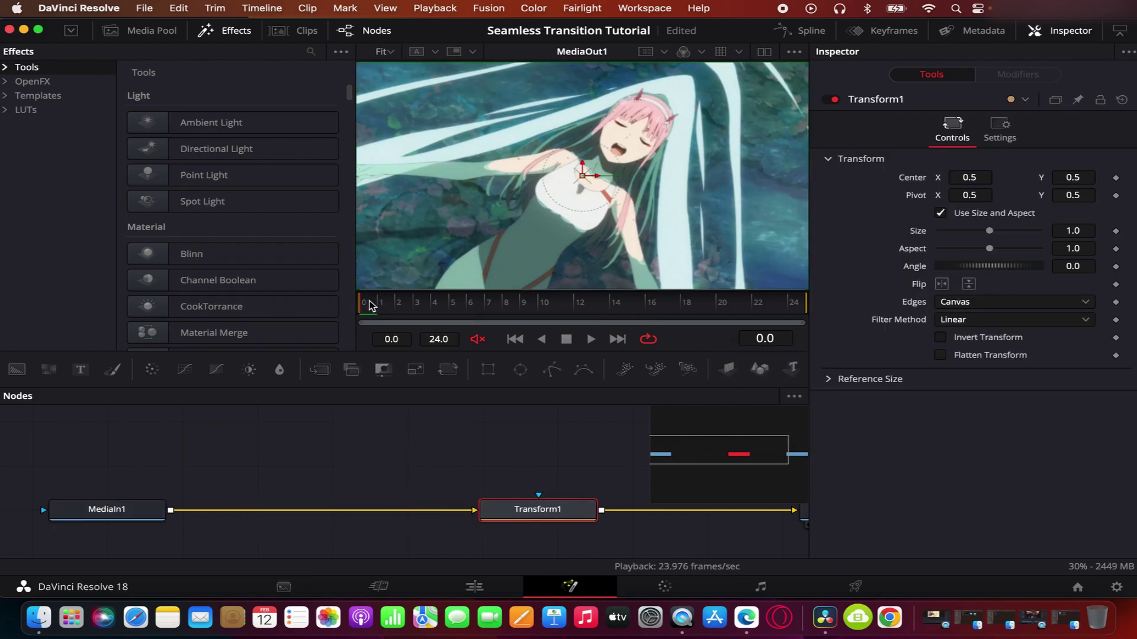
left_click_drag(371, 304, 310, 306)
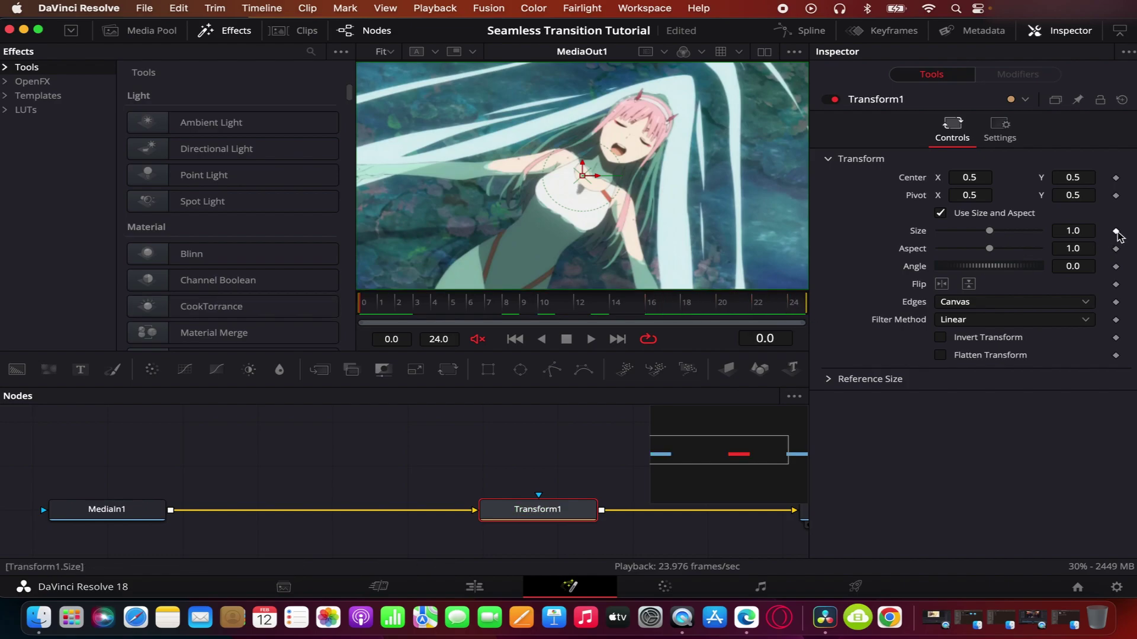
left_click_drag(690, 306, 807, 302)
left_click(1116, 231)
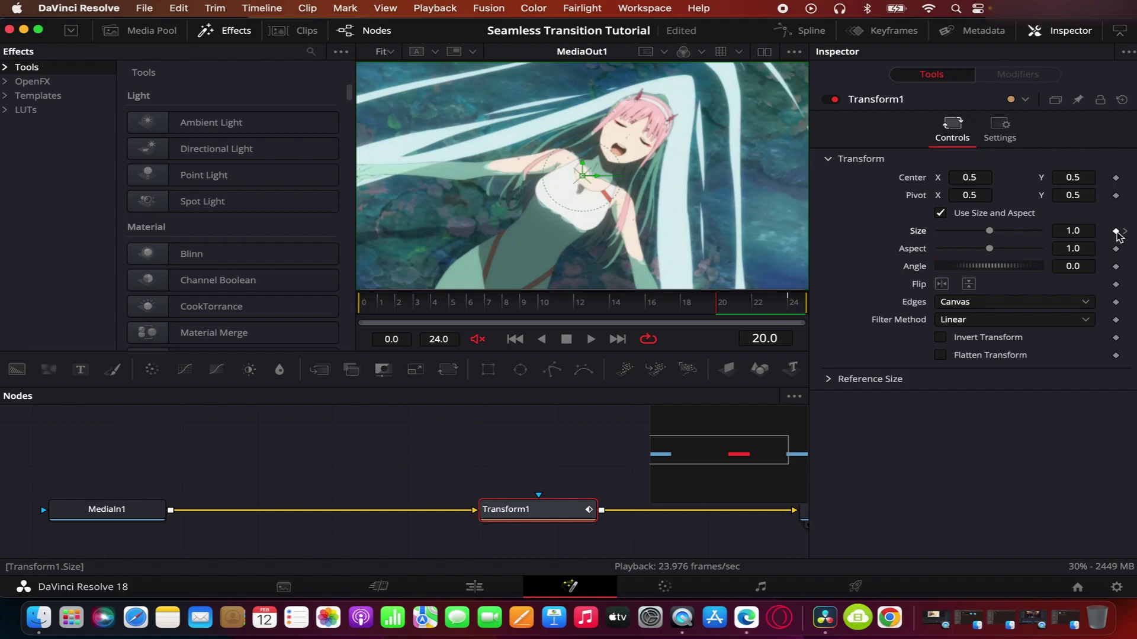
- Try a Size keyframe at frame 20, replace it with one at frame 12, and scrub through the range
left_click(1116, 232)
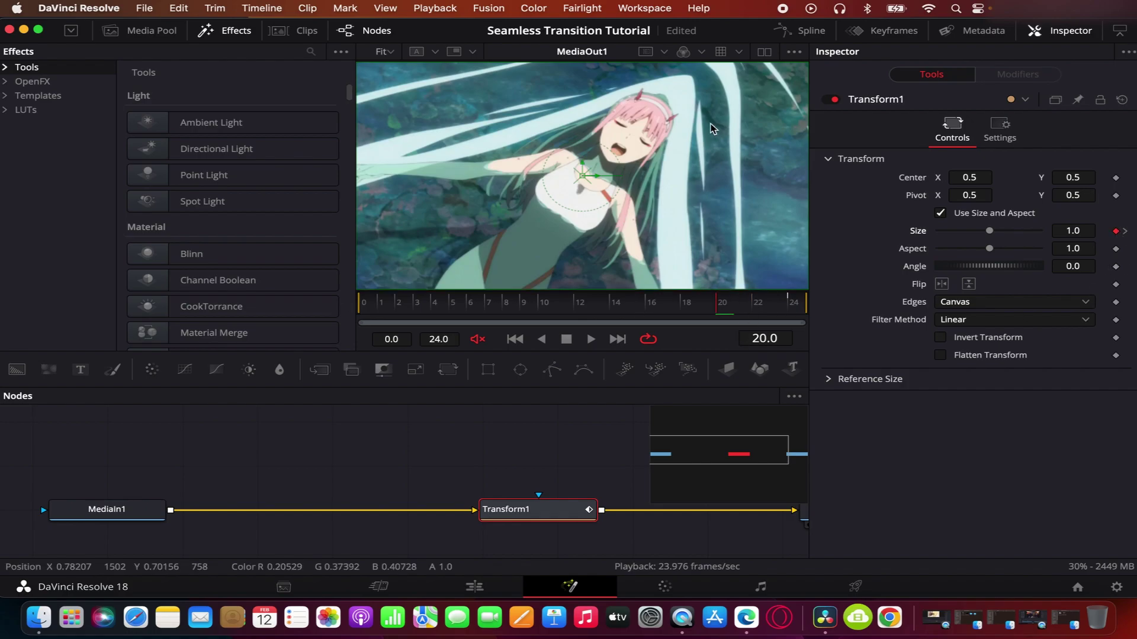
left_click_drag(726, 305, 796, 307)
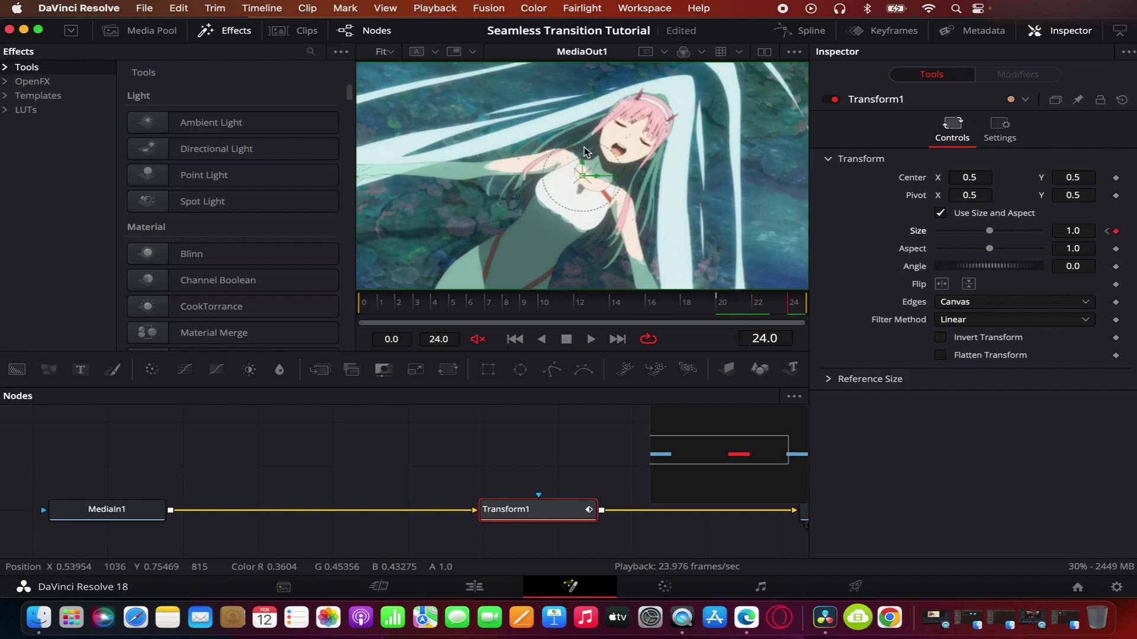
left_click_drag(722, 303, 582, 309)
left_click(1116, 232)
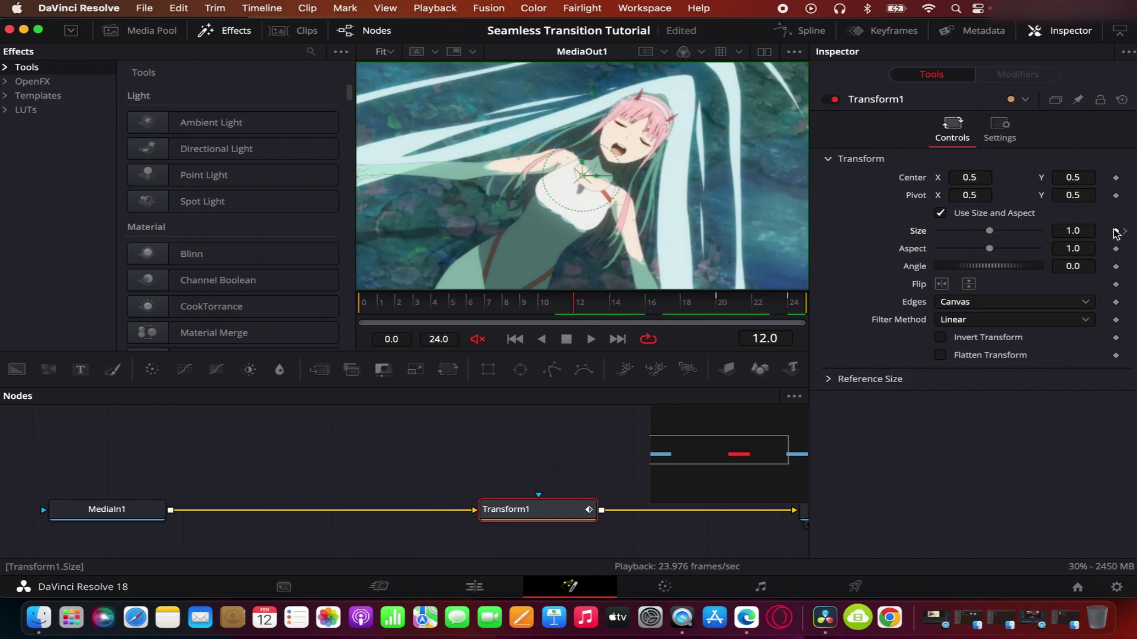
left_click(1117, 232)
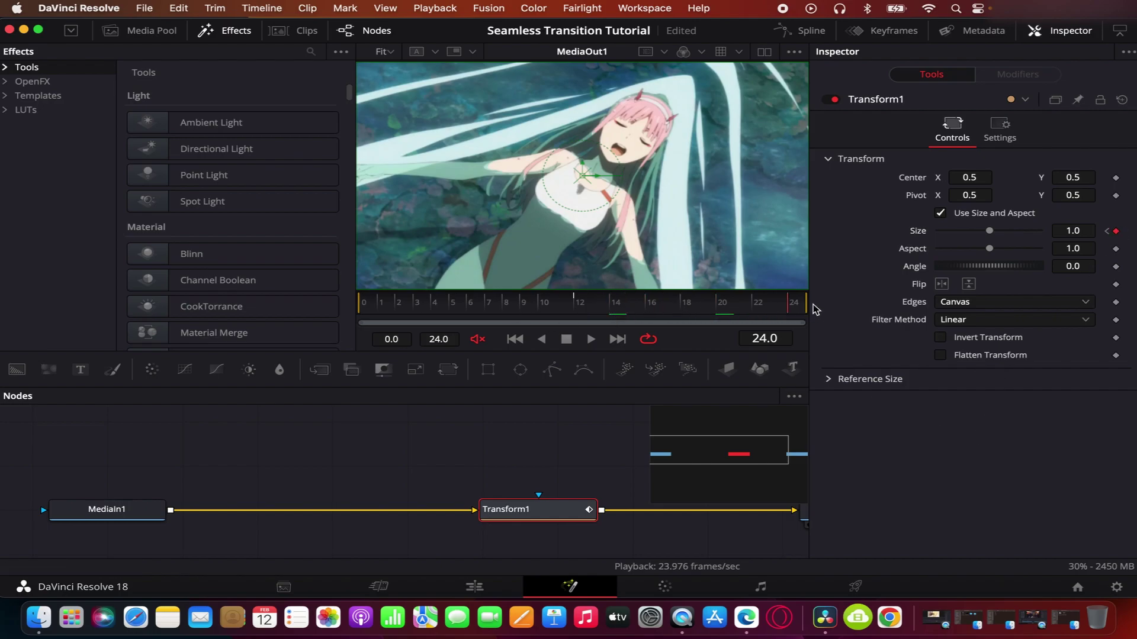
left_click_drag(816, 309, 360, 300)
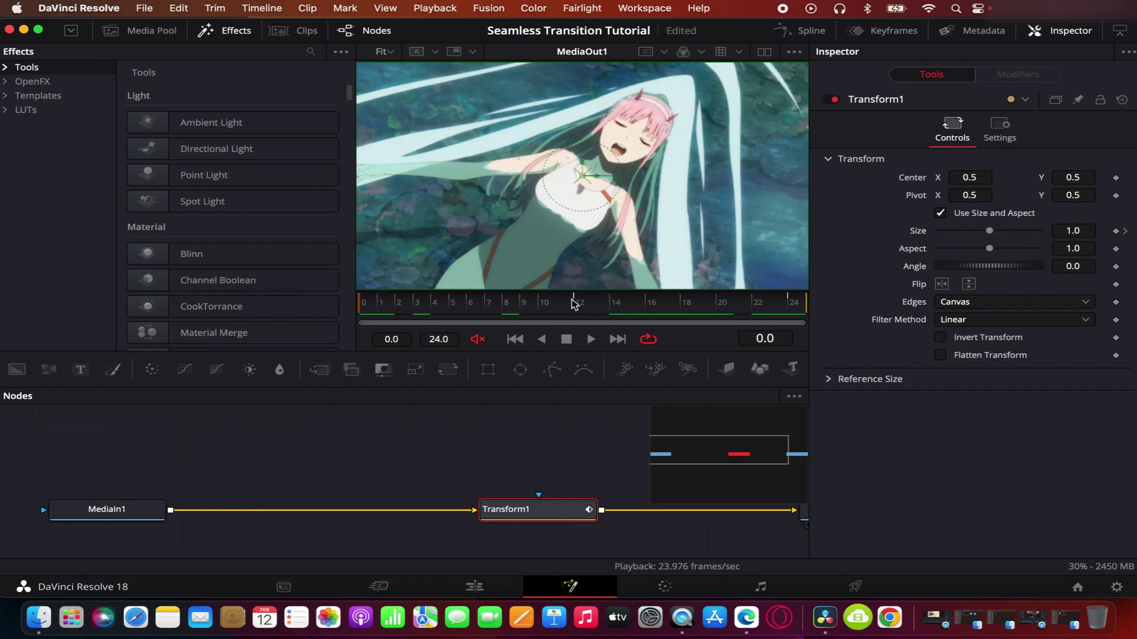
- Replace the frame 12 Size keyframe with one at frame 15 and set its Size to 1.5
left_click(679, 304)
left_click(1107, 231)
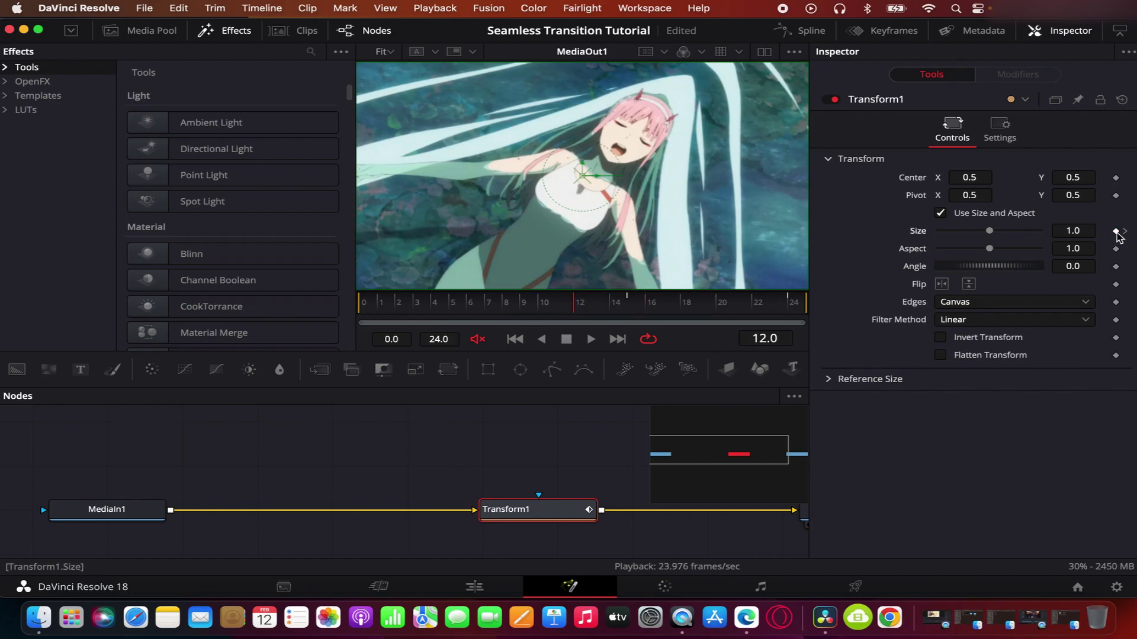
left_click_drag(596, 307, 590, 207)
left_click_drag(632, 302, 848, 314)
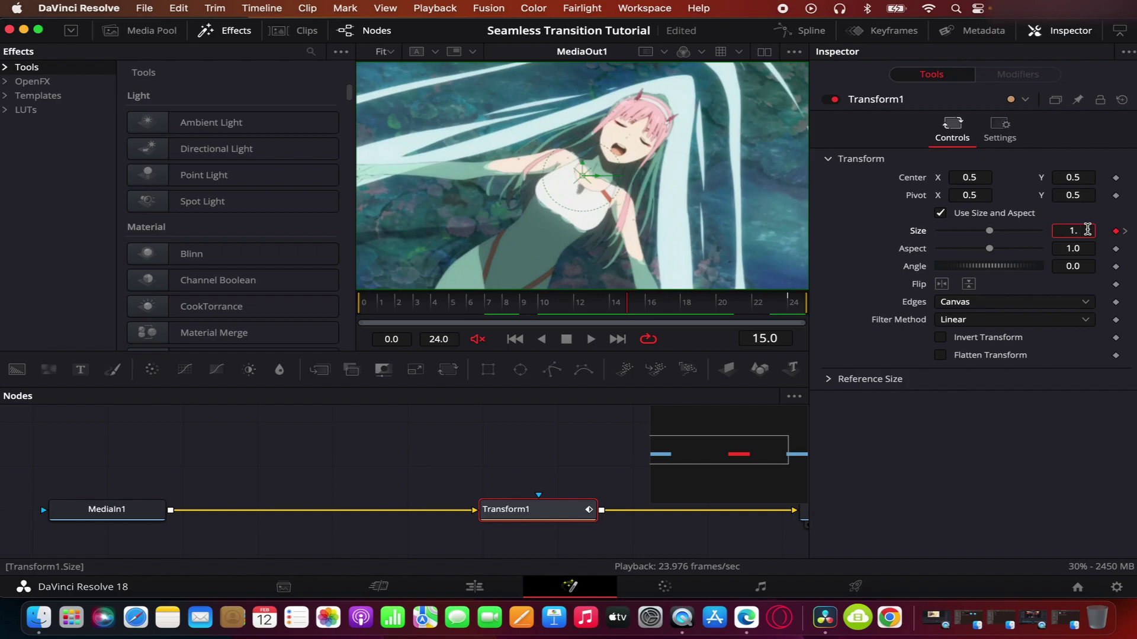
key("Return")
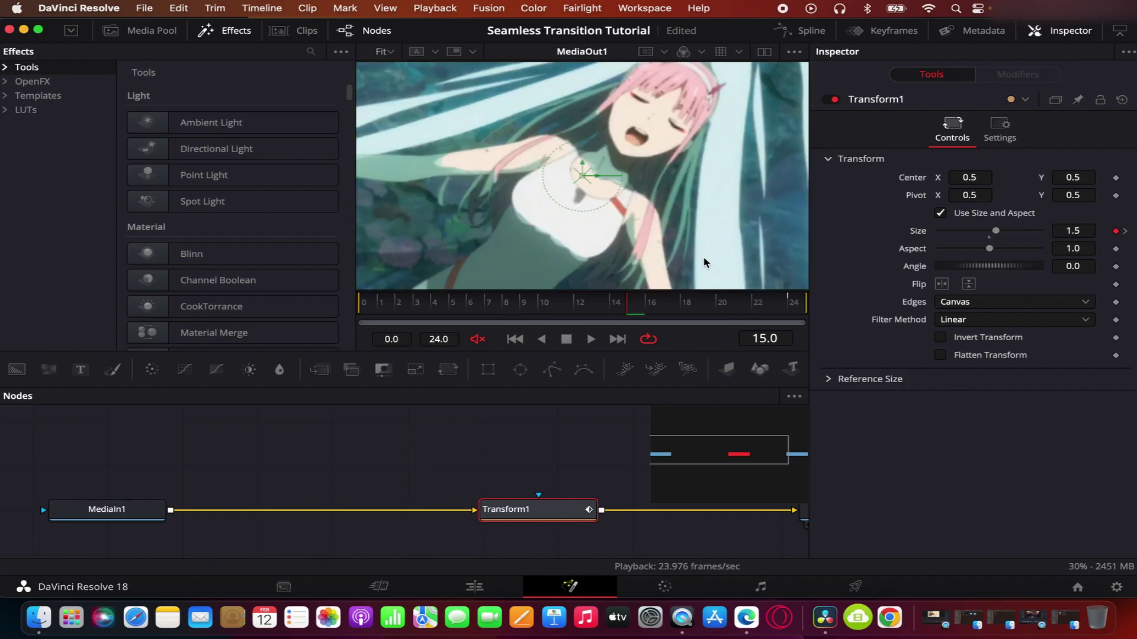
- Set the Transform node's Edges option to Mirror
scroll(623, 176, "down", 2)
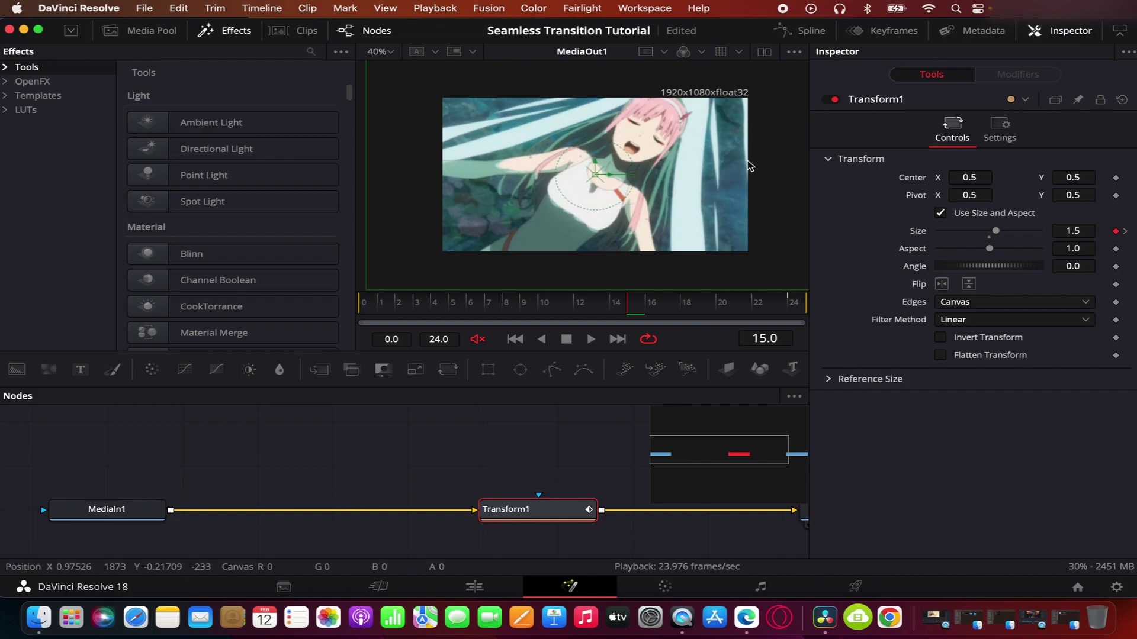
left_click(648, 305)
mouse_move(648, 305)
left_mouse_down()
mouse_move(864, 314)
mouse_move(634, 310)
left_mouse_up()
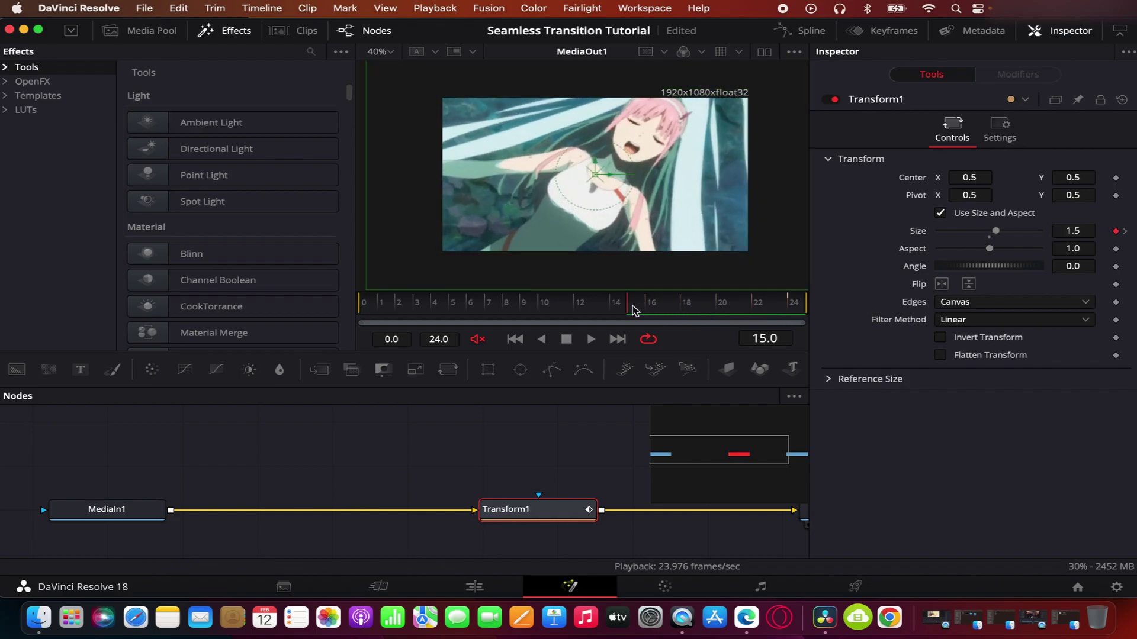
left_click(960, 303)
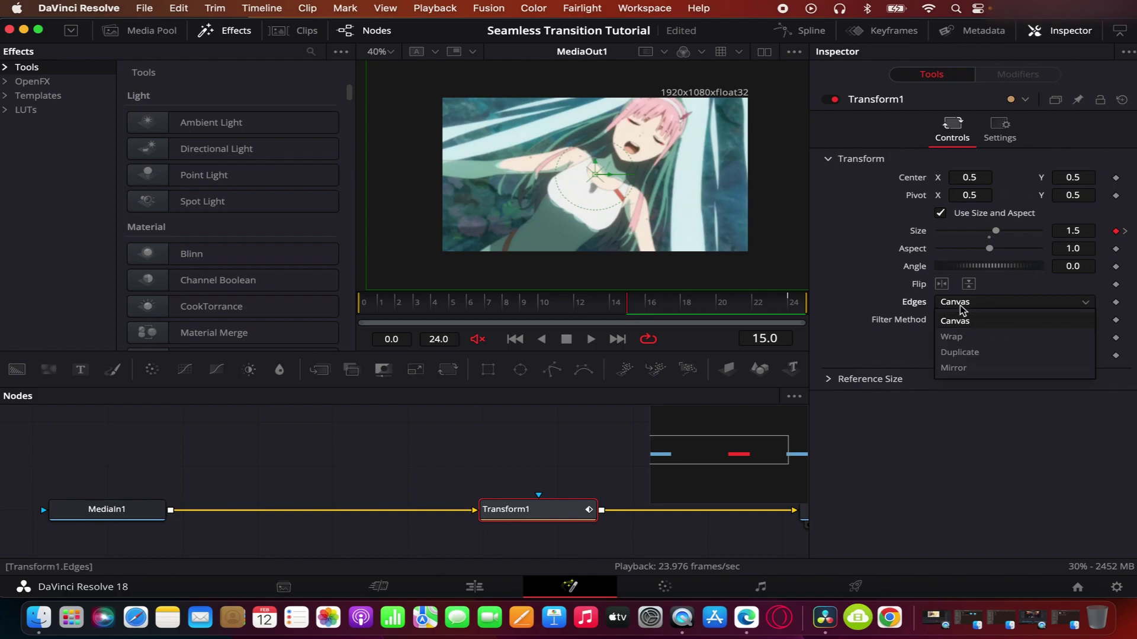
left_click(955, 367)
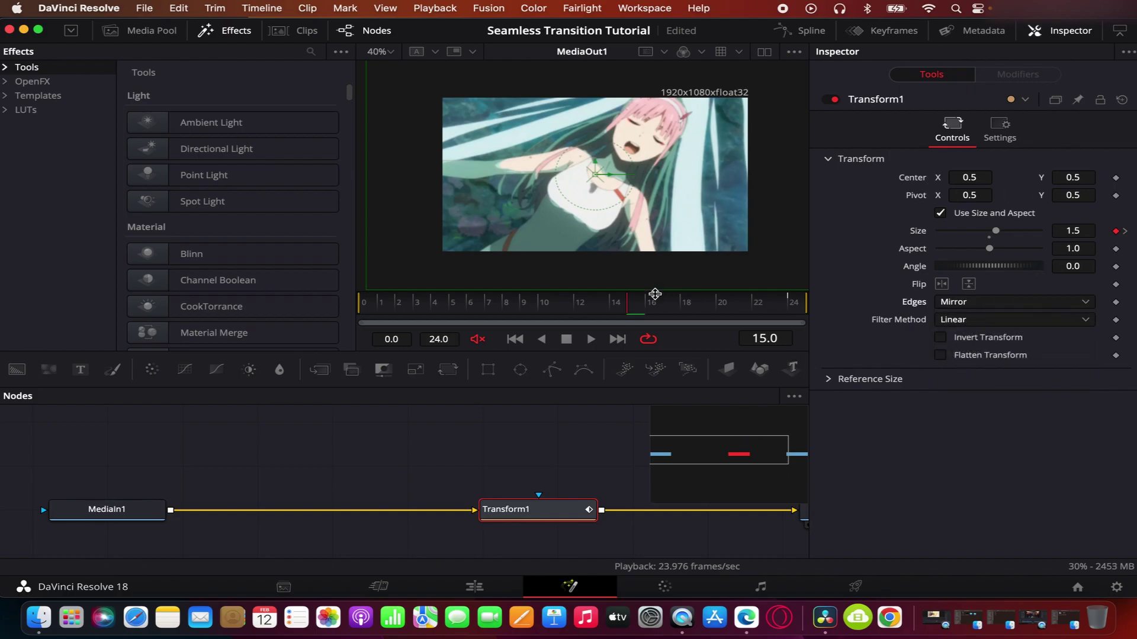
- Scrub and play the composition to review the zoom between frames 15 and 24
key("space")
key("space")
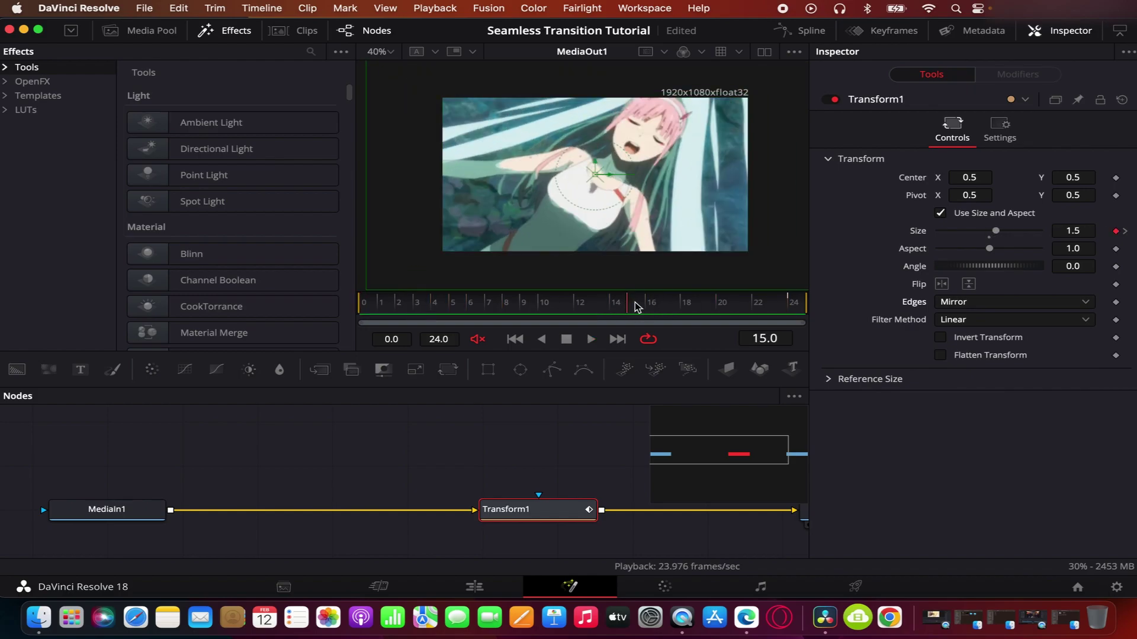
left_click_drag(635, 306, 804, 314)
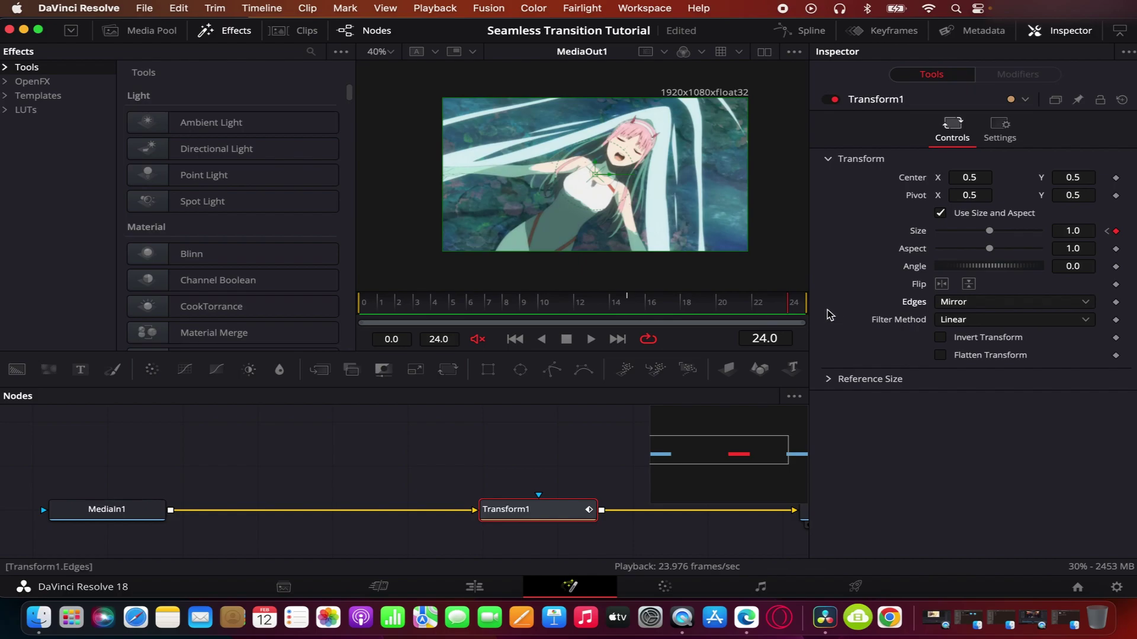
left_click_drag(669, 308, 816, 305)
left_click_drag(739, 312, 841, 321)
left_click(630, 310)
key("space")
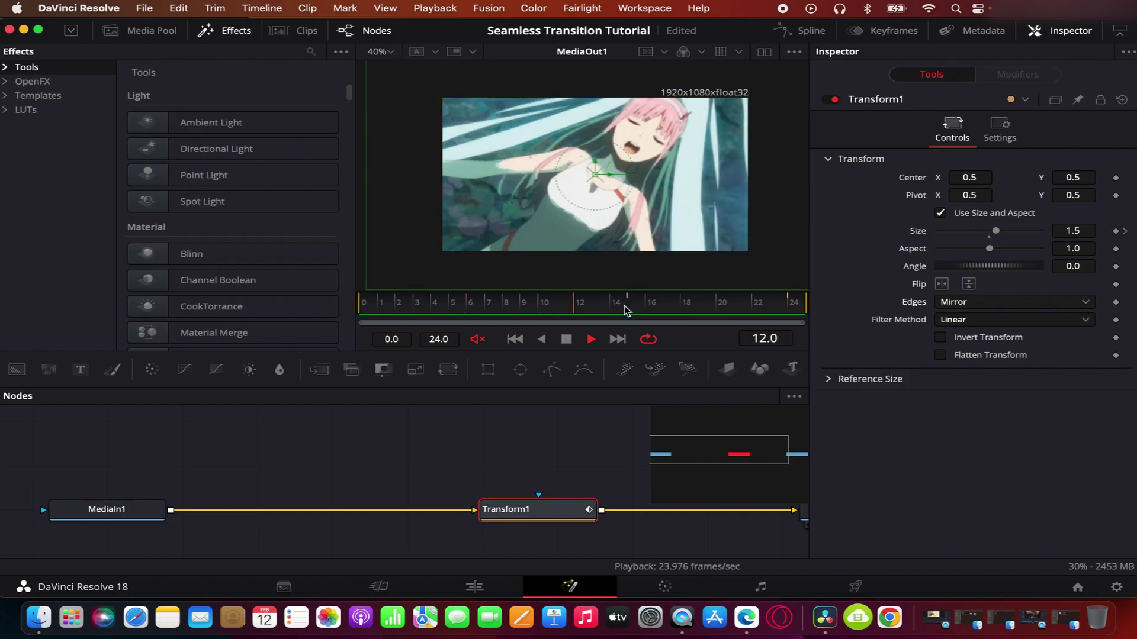
key("space")
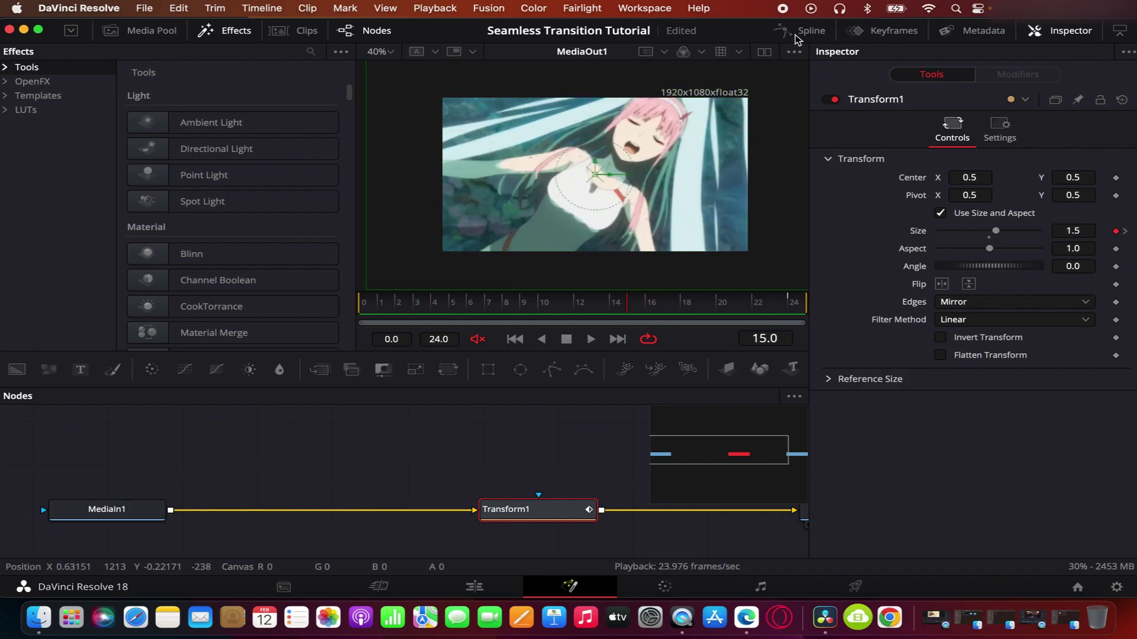
- Show the Size animation curve in the Spline editor and smooth its keyframes at frames 15 and 24
left_click(800, 31)
left_click(736, 397)
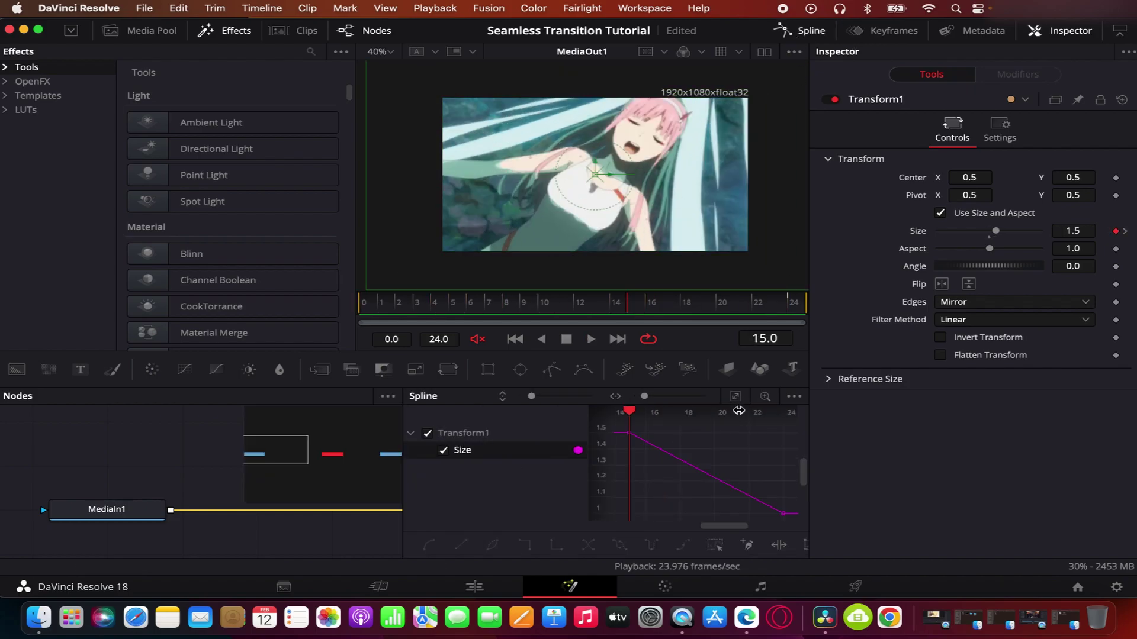
key("super+a")
key("f")
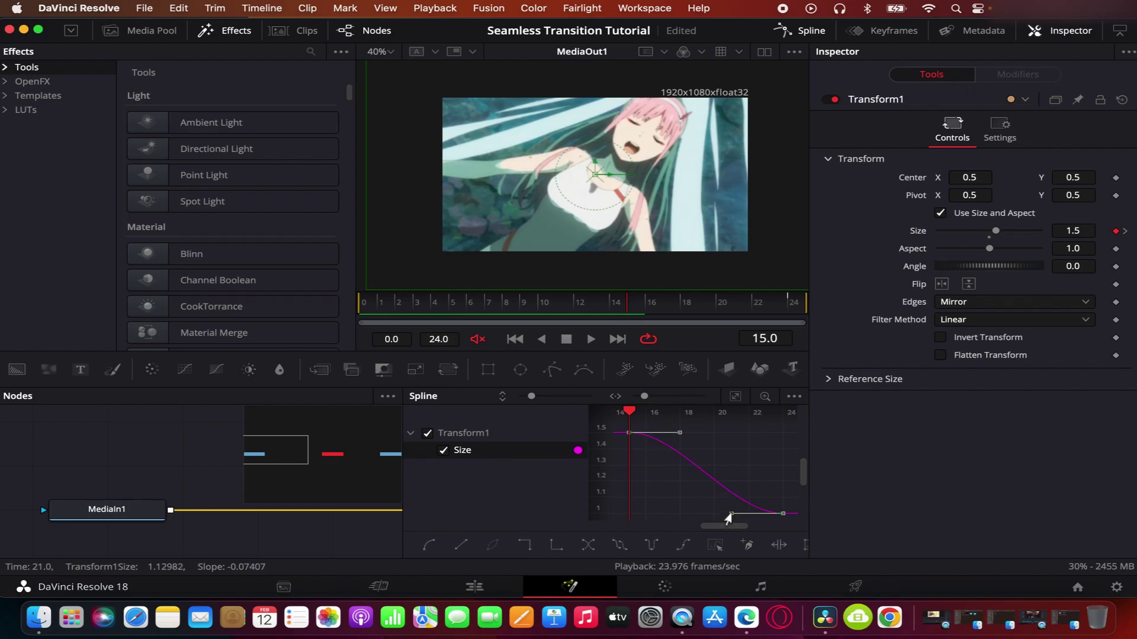
- Reshape the Size curve's handles for a slow start after frame 15 and a steep drop into frame 24
left_click_drag(732, 514, 770, 449)
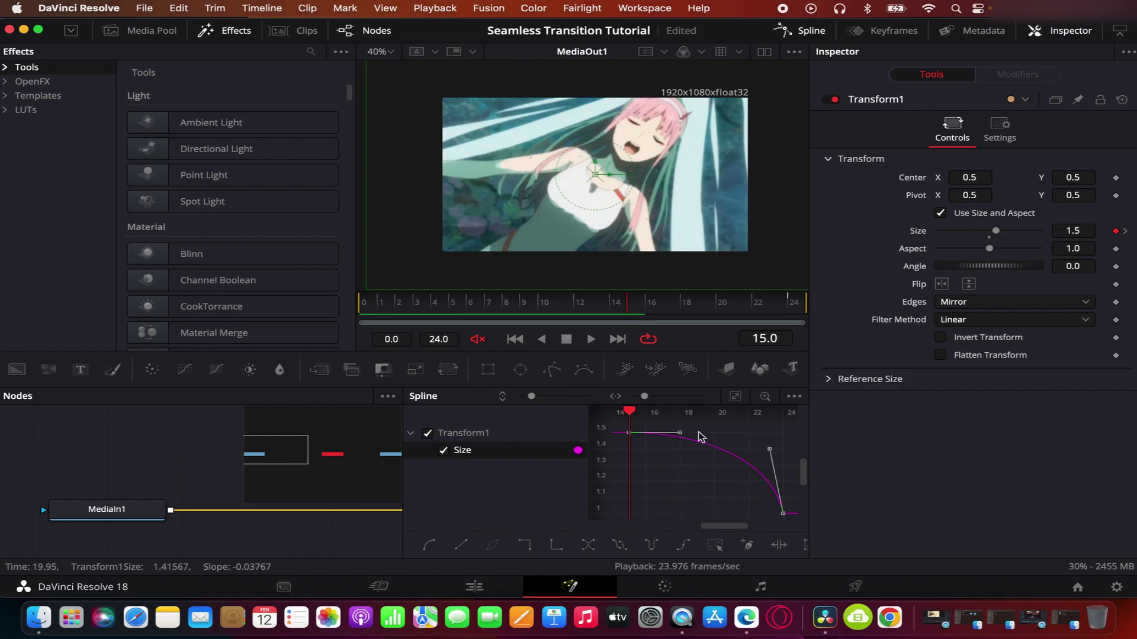
left_click_drag(676, 432, 734, 439)
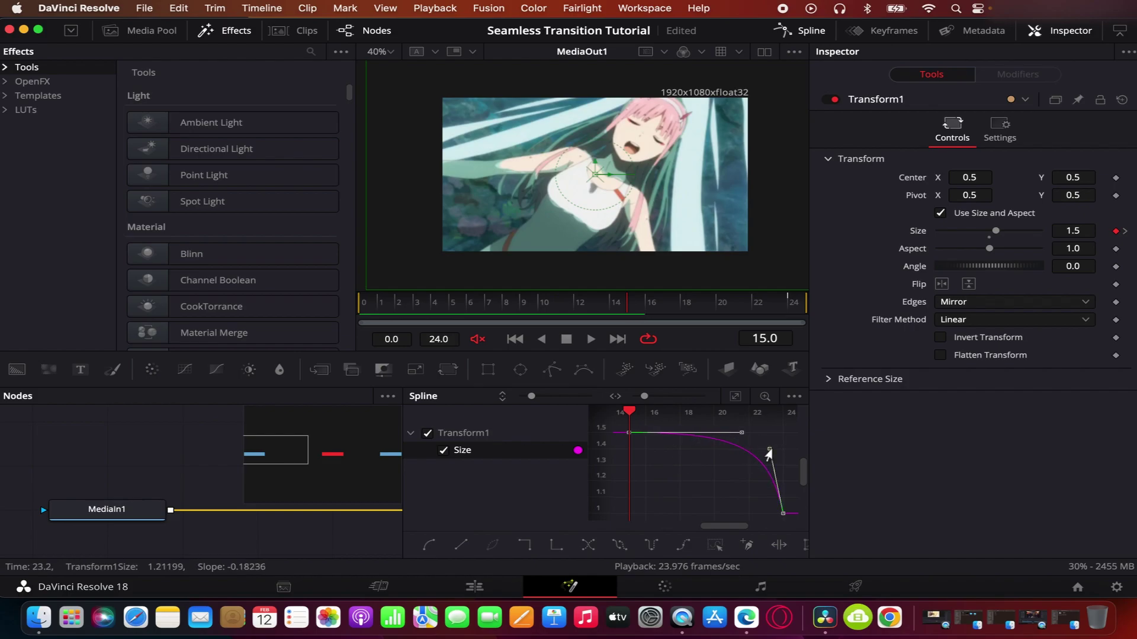
left_click_drag(768, 451, 764, 452)
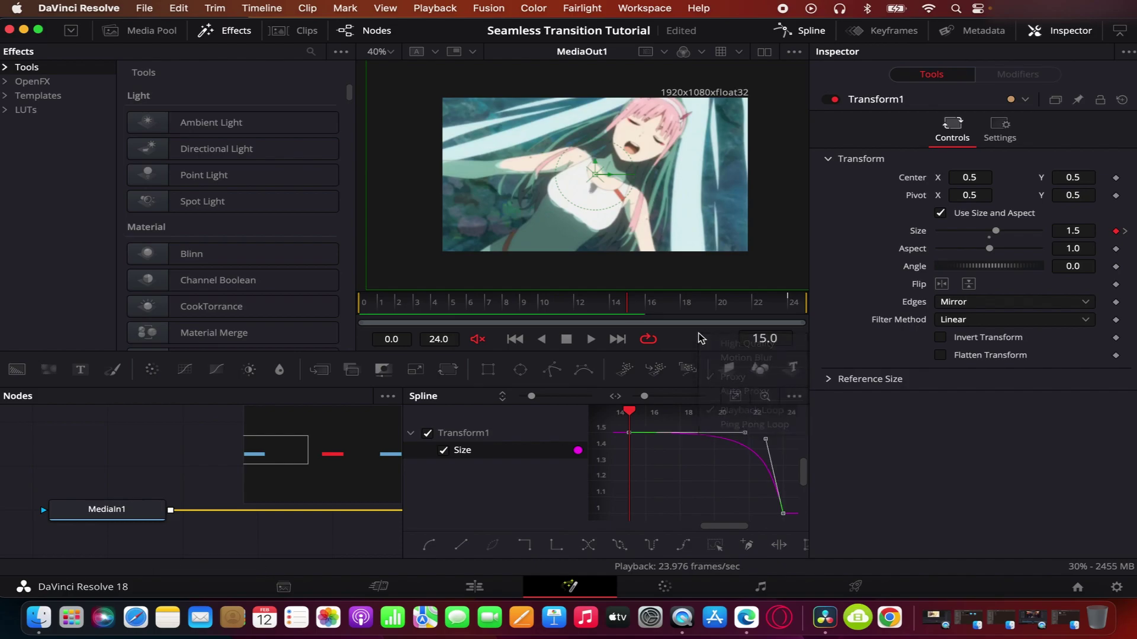
left_click_drag(745, 433, 746, 433)
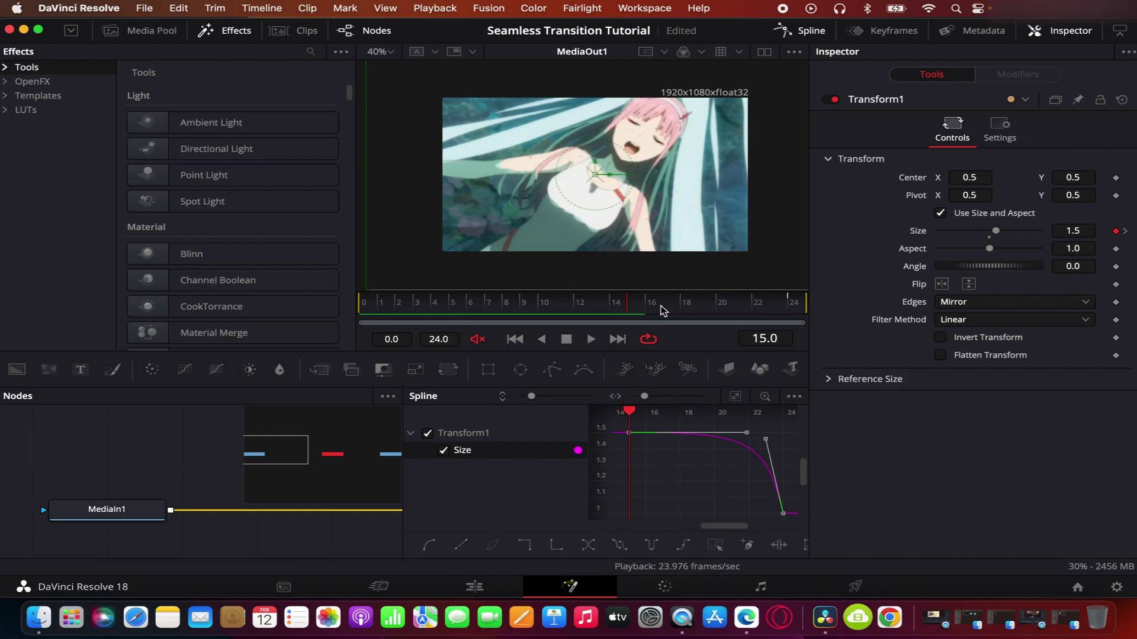
- Shorten both Size curve handles slightly for a gentler ease, playing the zoom before and after the adjustment
key("space")
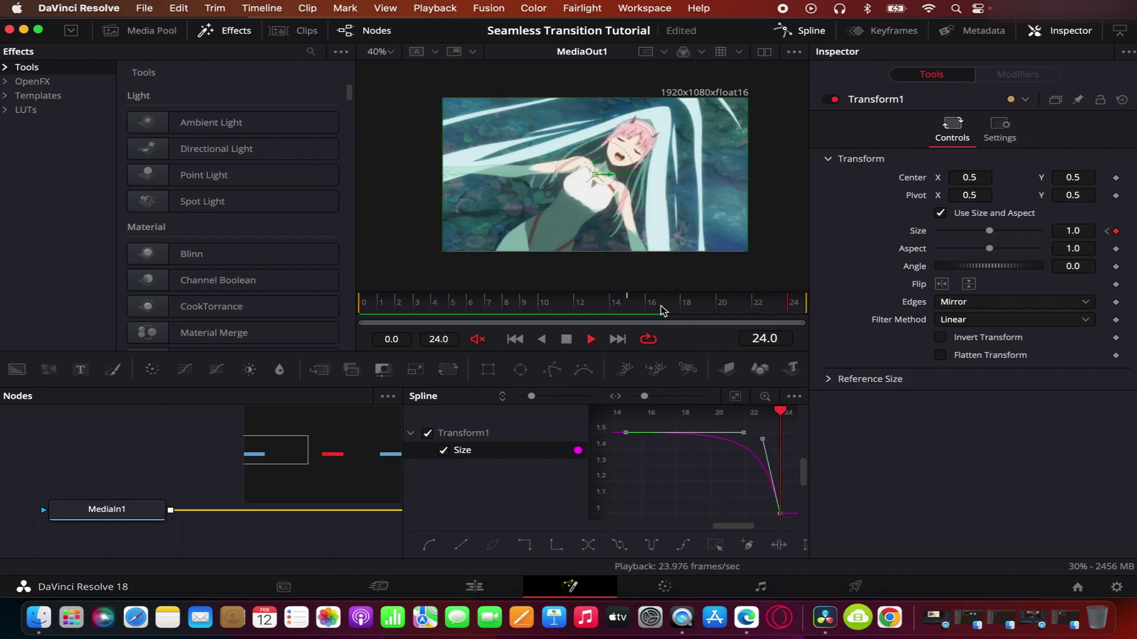
key("space")
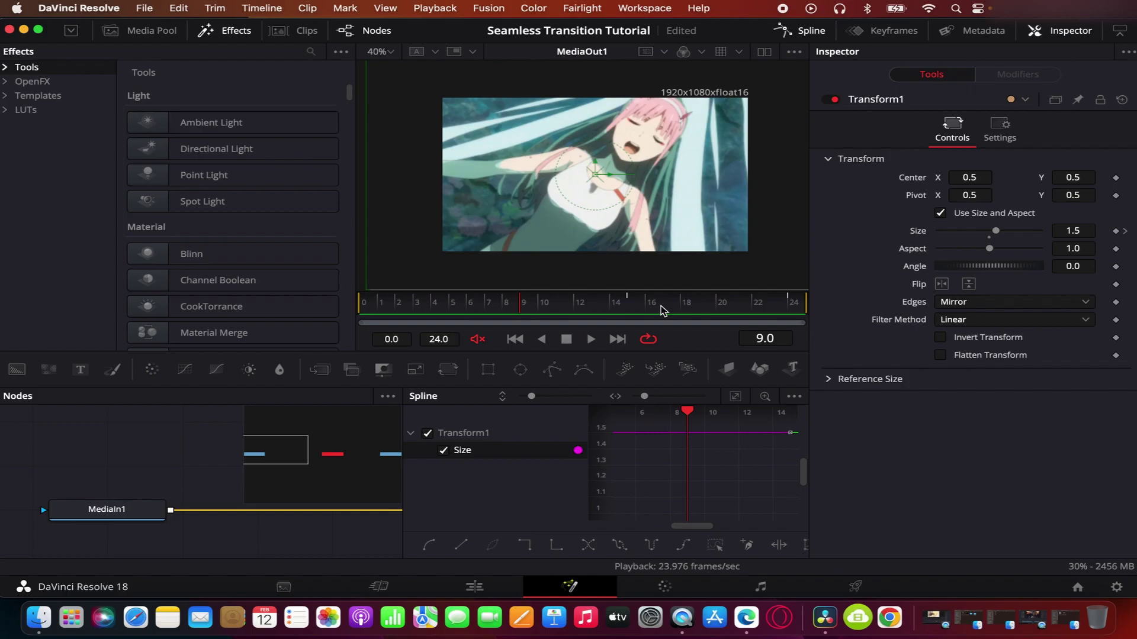
left_click_drag(663, 311, 840, 312)
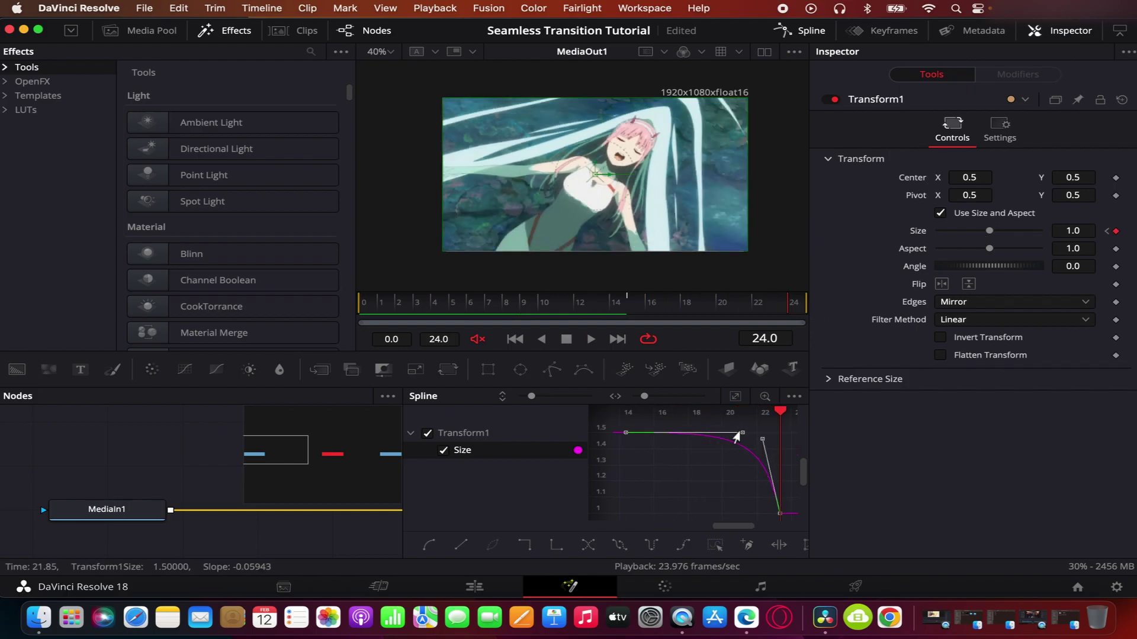
left_click_drag(737, 439, 762, 453)
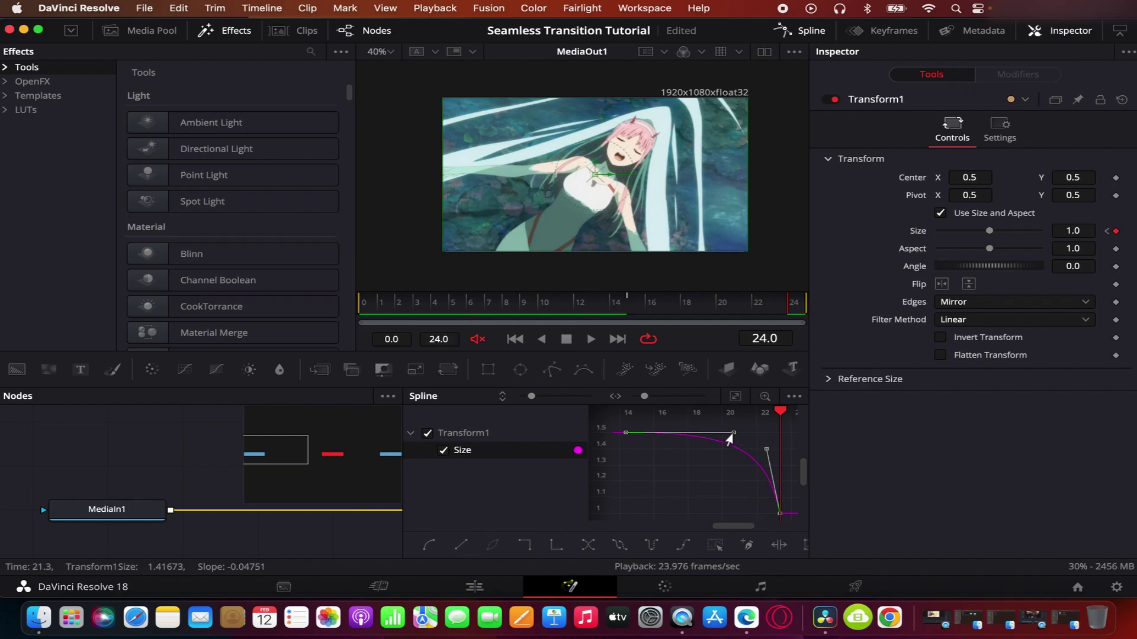
left_click(655, 307)
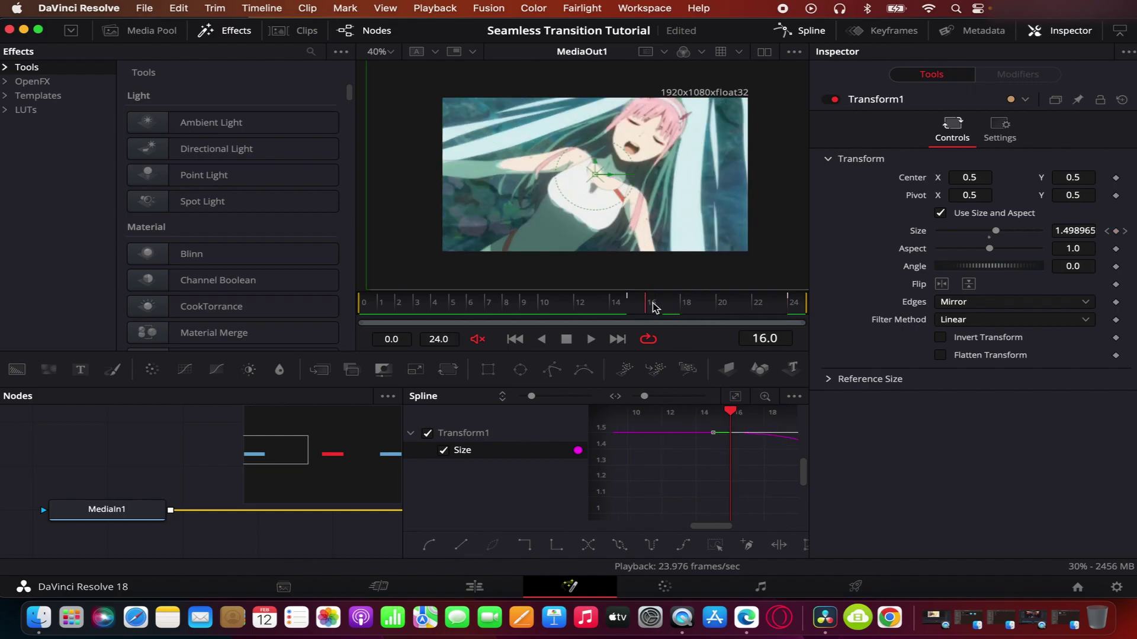
key("space")
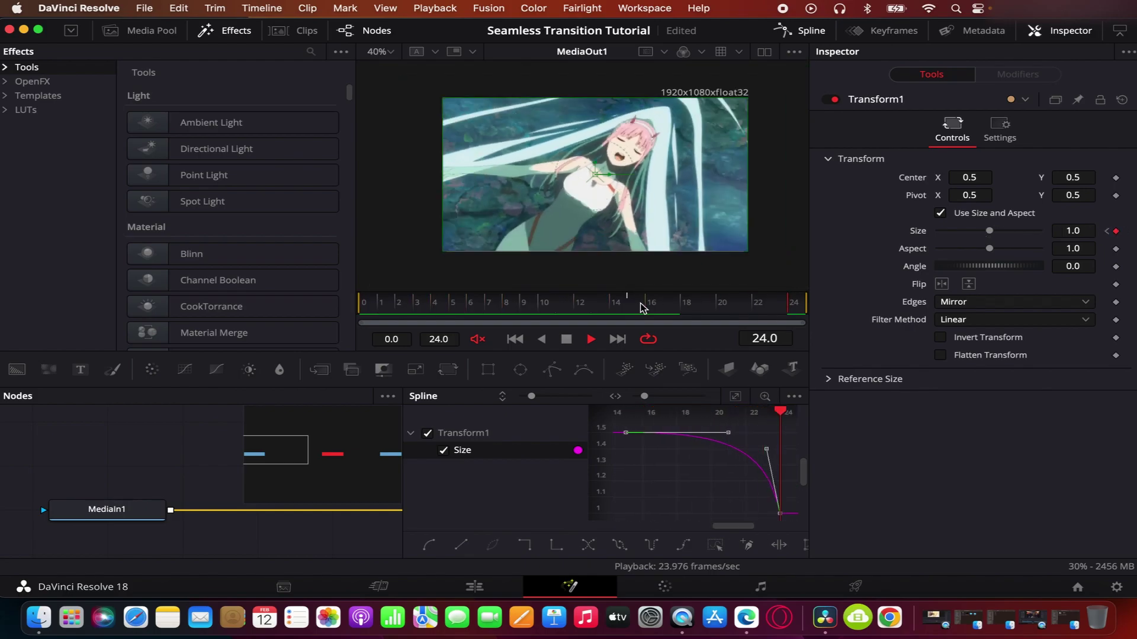
key("space")
- Hide the Spline editor, return to the Edit page and compare the frames on either side of the cut at 01:00:01:01
left_click(805, 31)
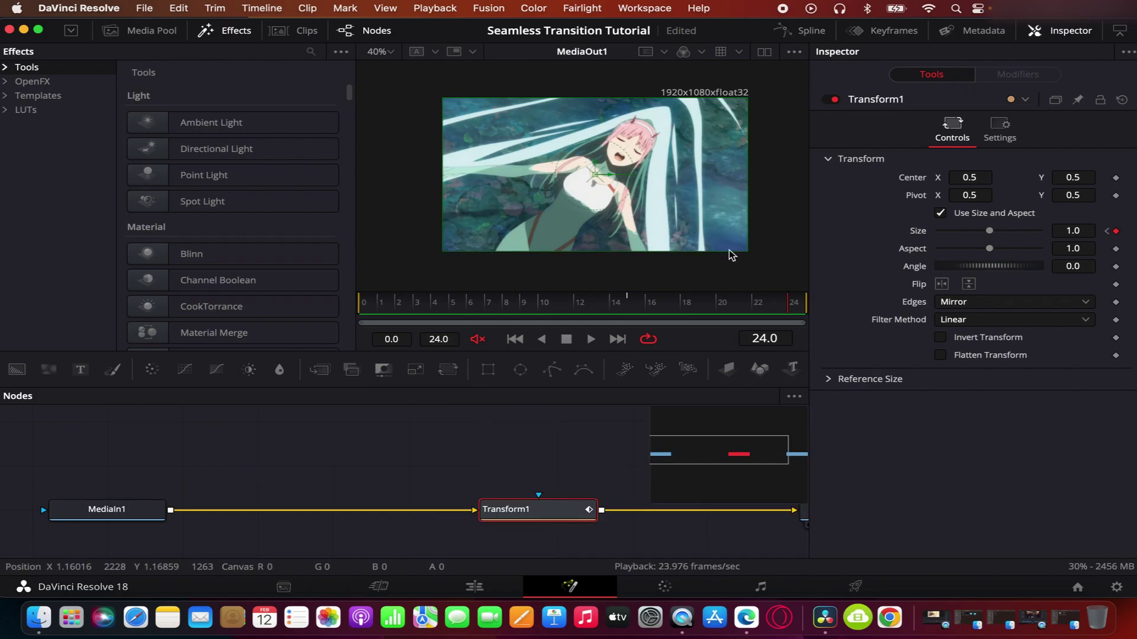
left_click(500, 578)
left_click(744, 374)
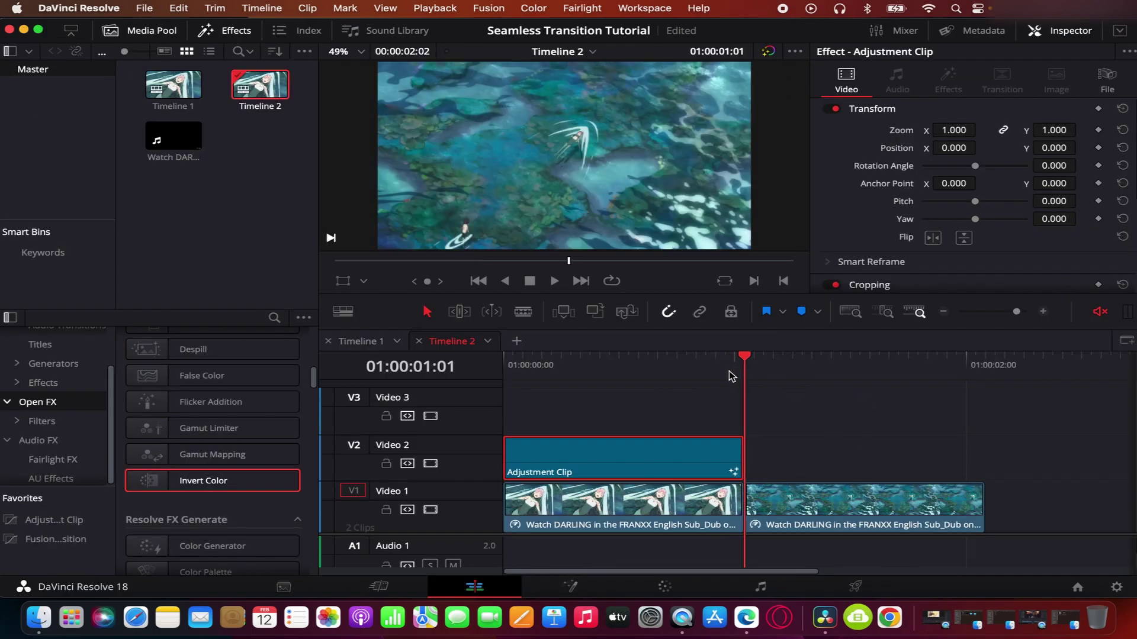
key("Left")
key("Right")
key("Left")
key("Right")
key("Left")
key("Right")
key("Left")
key("Right")
- Place an Adjustment Clip on Video 2 above the second clip and trim off its excess after 01:00:02:02
left_click_drag(53, 521, 817, 450)
left_click(918, 380)
left_click(985, 384)
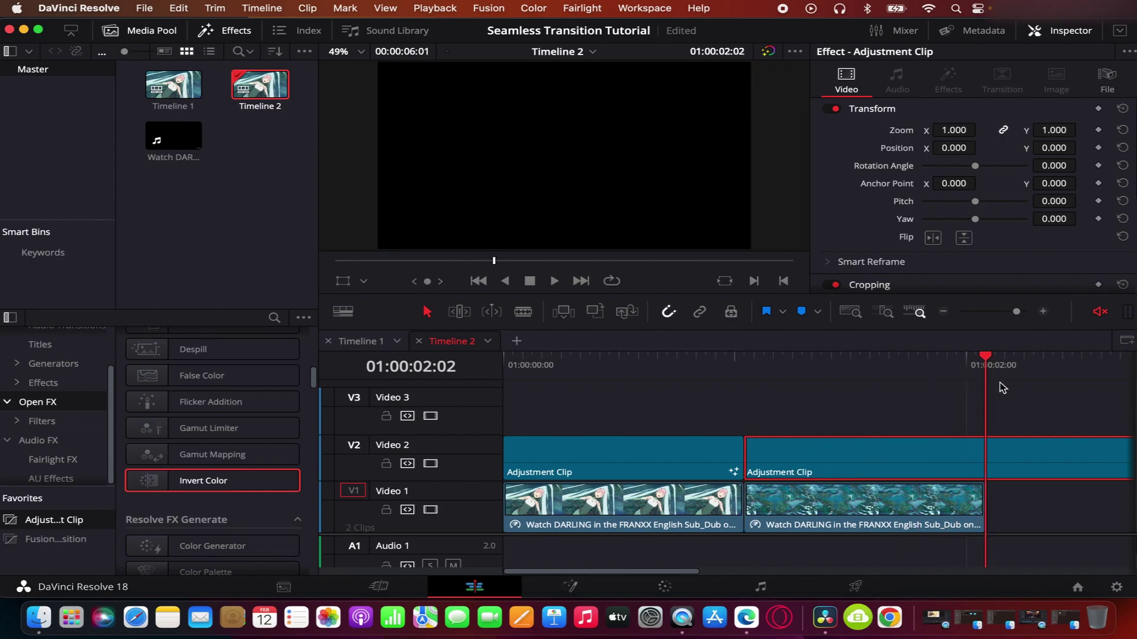
key("super+b")
left_click(1034, 463)
key("BackSpace")
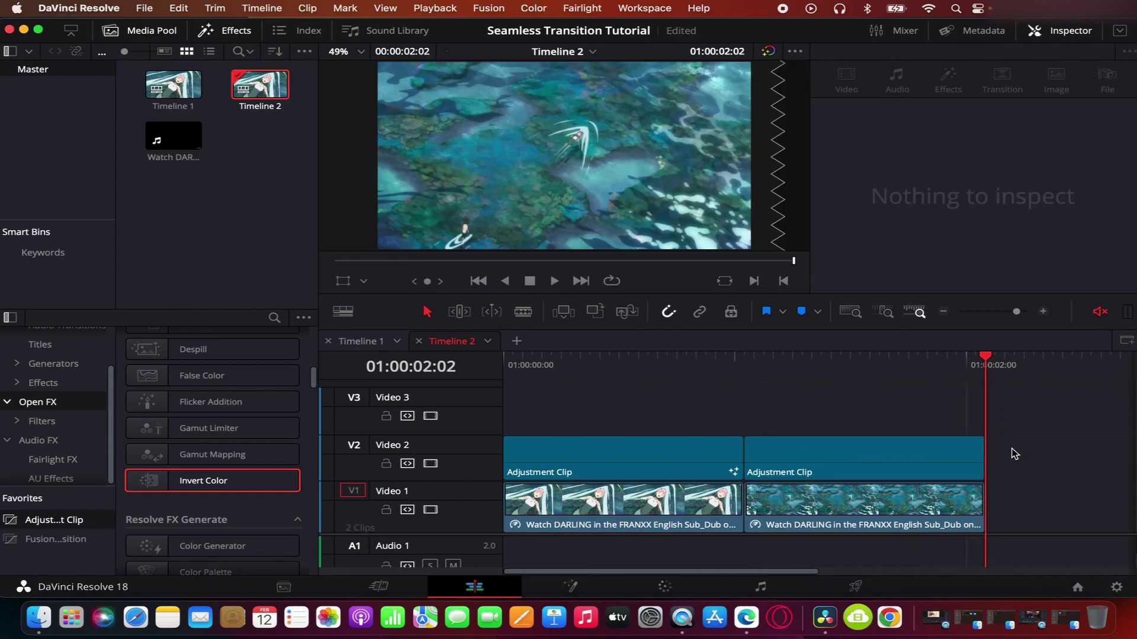
- Open the second adjustment clip in Fusion and insert a Transform node, placed near the output node
left_click_drag(823, 385, 744, 385)
right_click(782, 441)
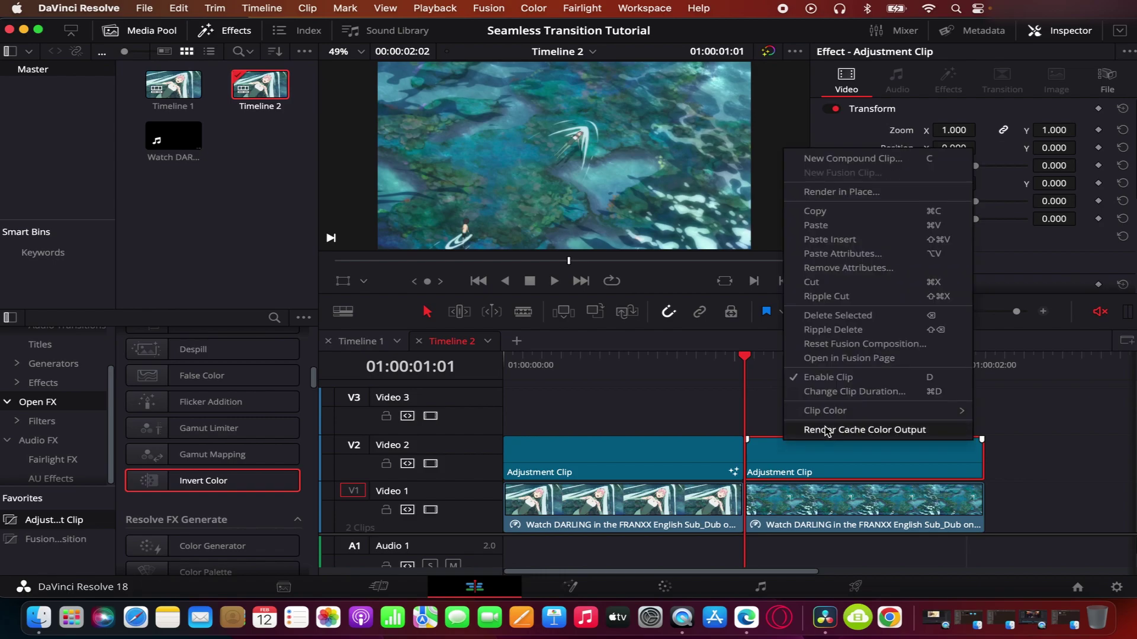
right_click(798, 453)
left_click(851, 379)
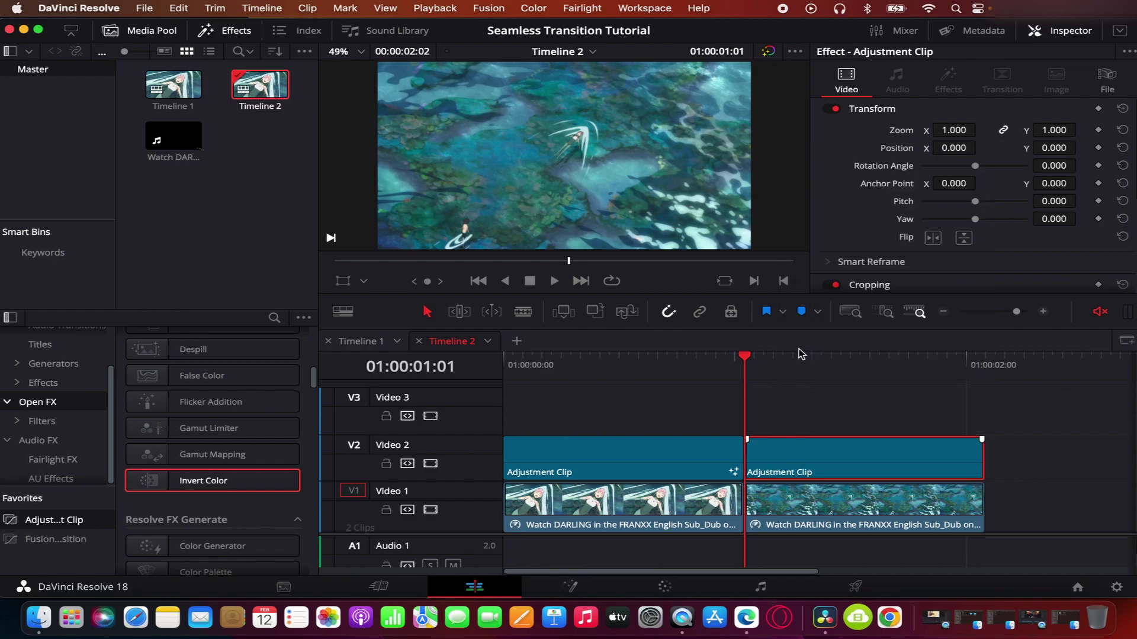
left_click(448, 370)
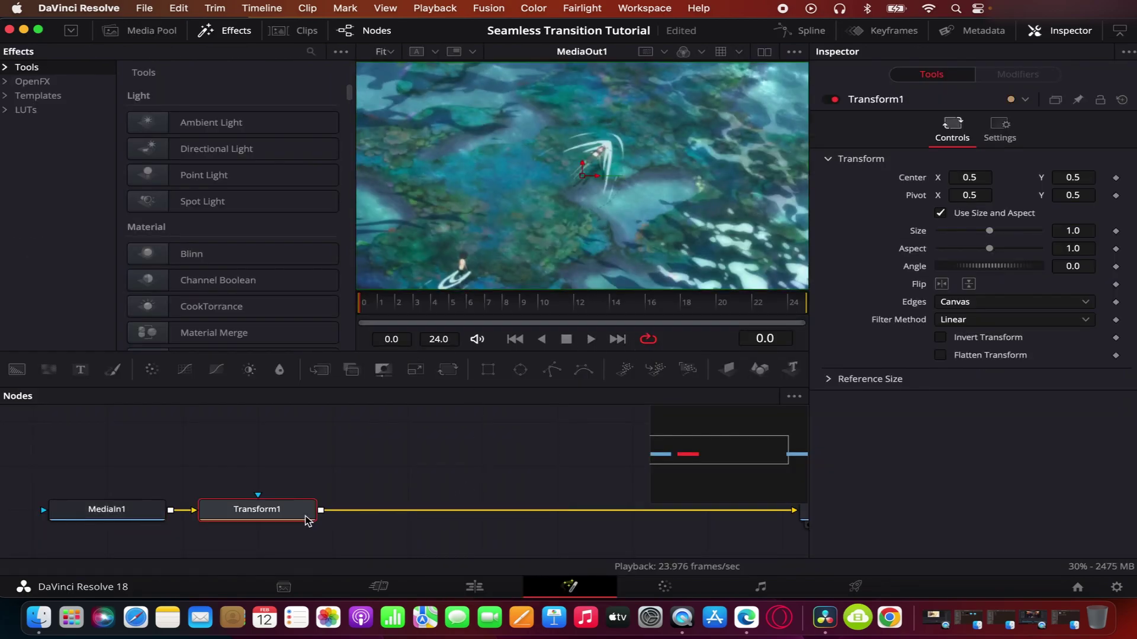
left_click_drag(307, 520, 624, 519)
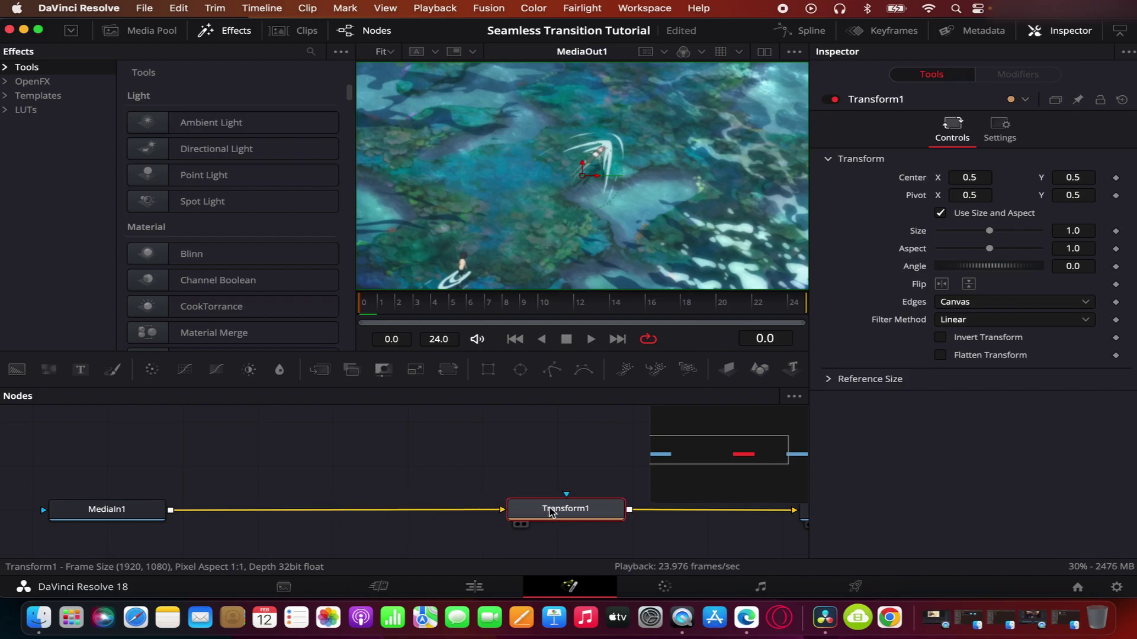
- Keyframe the Transform's Size at frames 0 and 12, with Size 5.0 at frame 0 and 1.0 at frame 12
left_click(1115, 231)
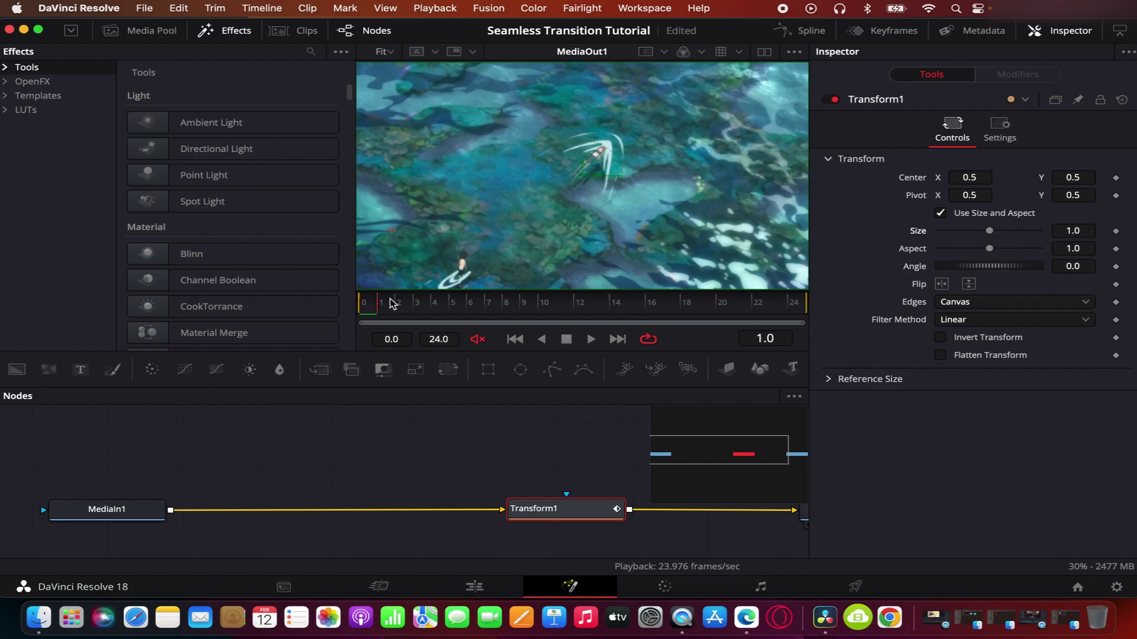
left_click_drag(506, 305, 553, 309)
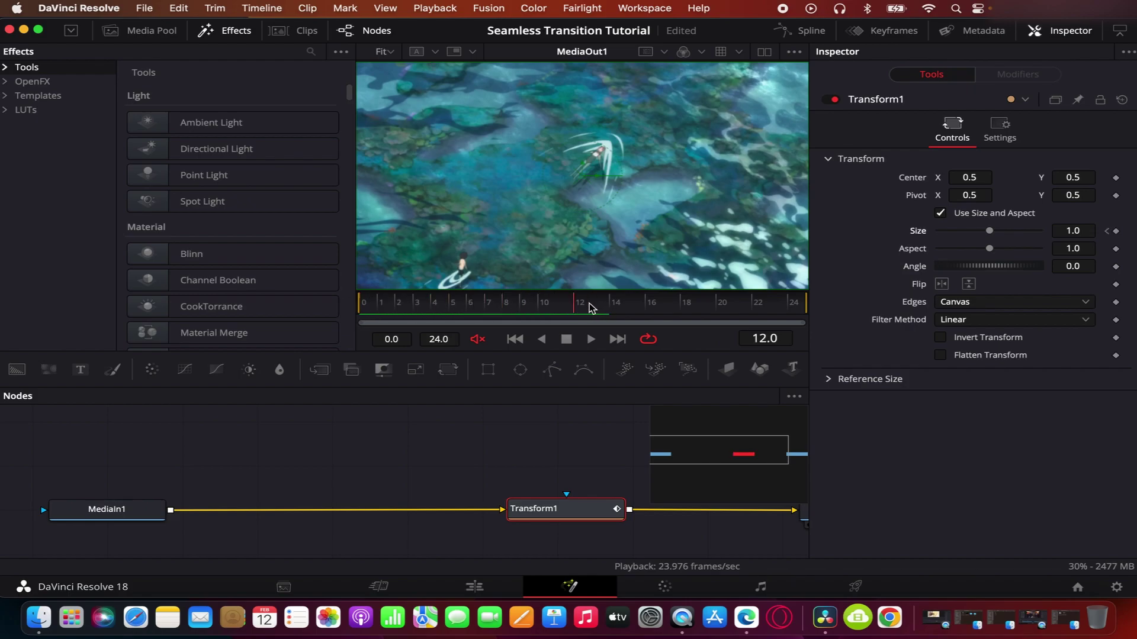
left_click(1115, 231)
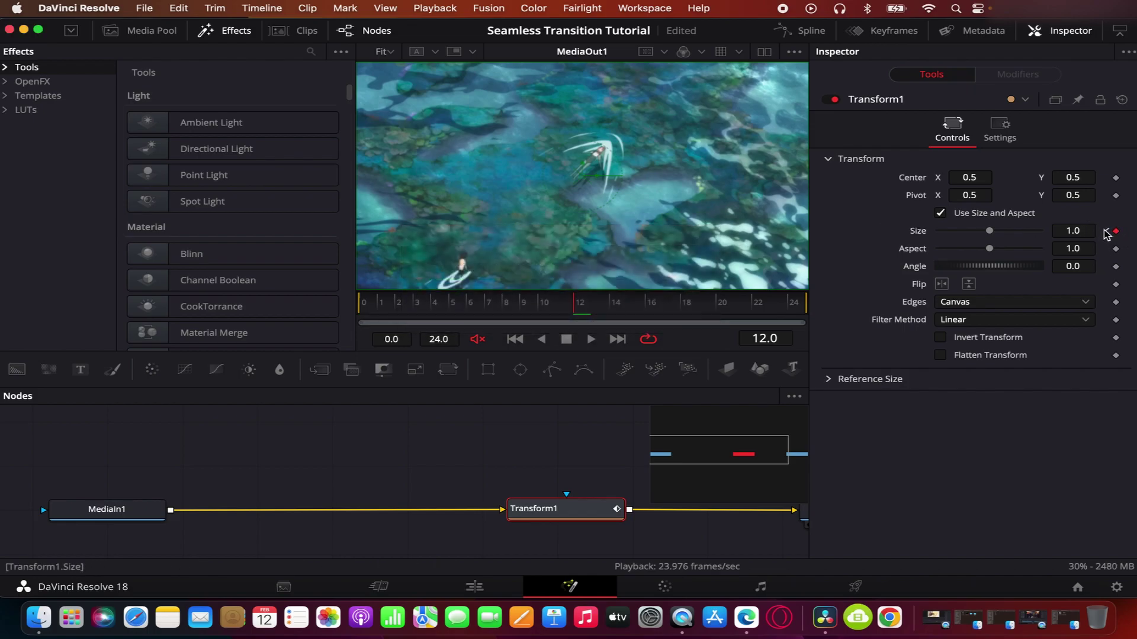
key("Home")
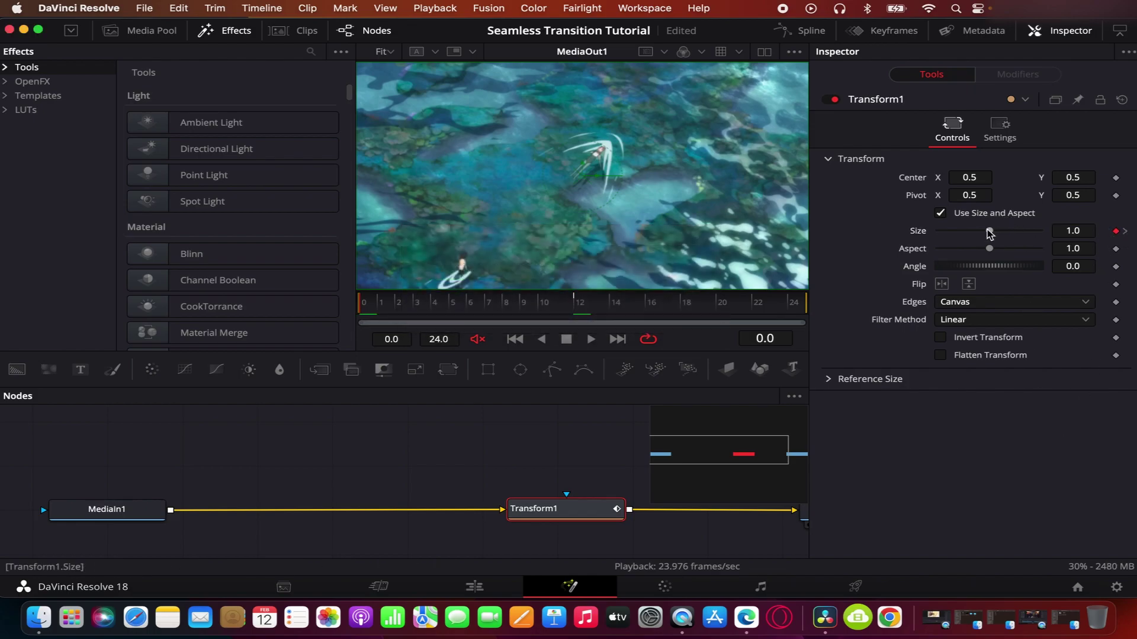
left_click_drag(988, 233, 1085, 247)
- Move the Transform's pivot onto the swimming figure, at about X 0.522 and Y 0.580
left_click_drag(1078, 197, 1090, 197)
left_click_drag(973, 197, 983, 196)
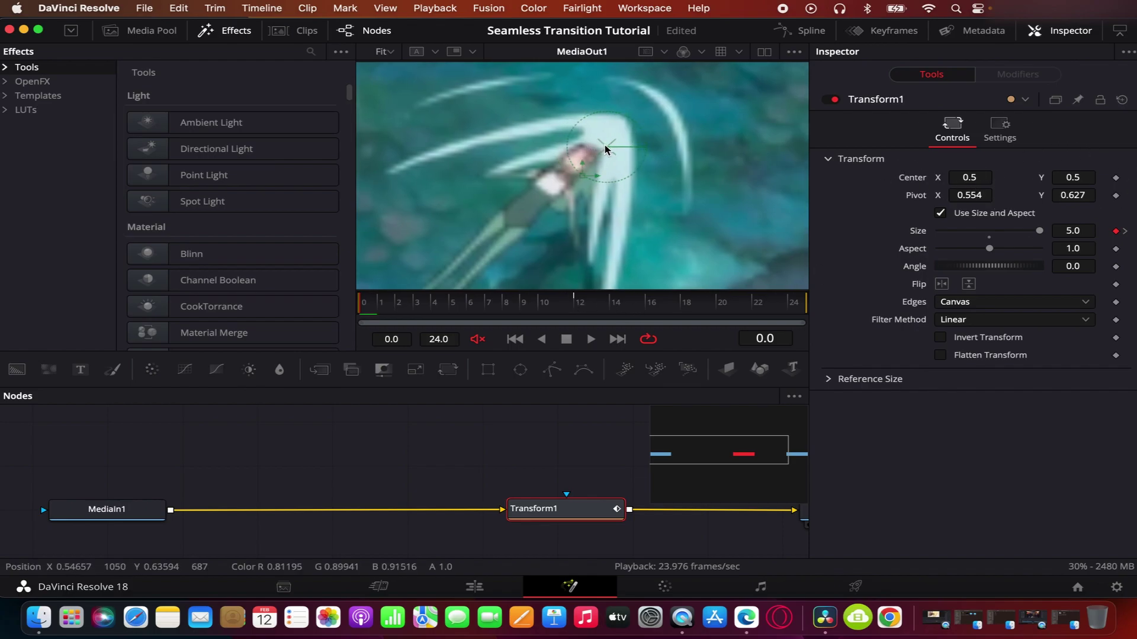
left_click_drag(603, 147, 593, 160)
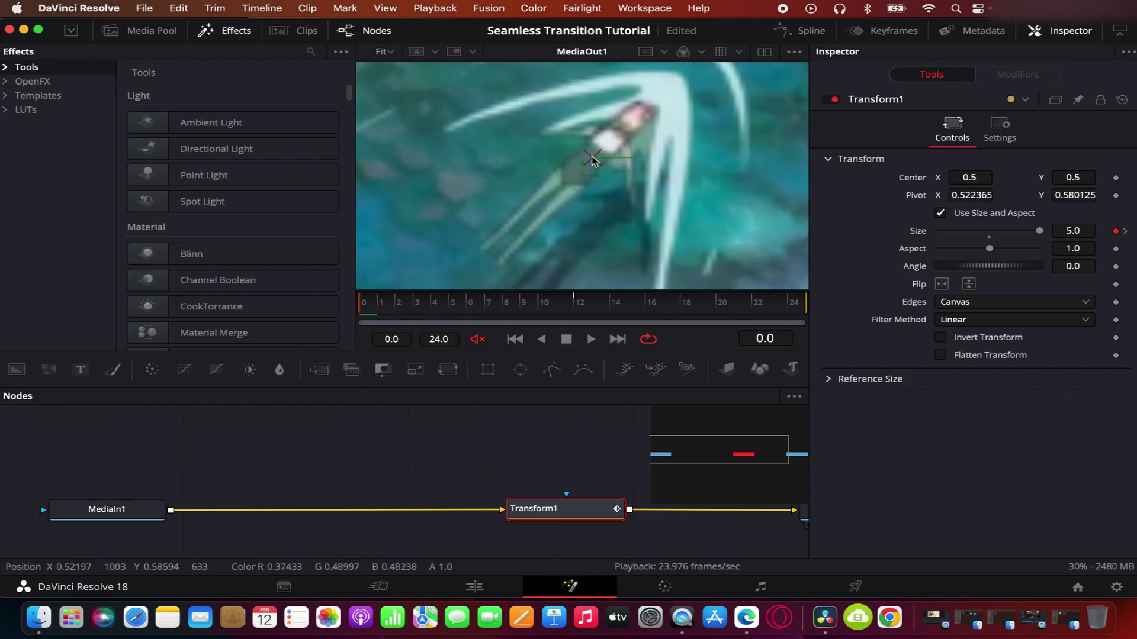
- Return to the Edit page and step back and forth across the cut to compare the figure's position in both clips
left_click(475, 586)
key("Left")
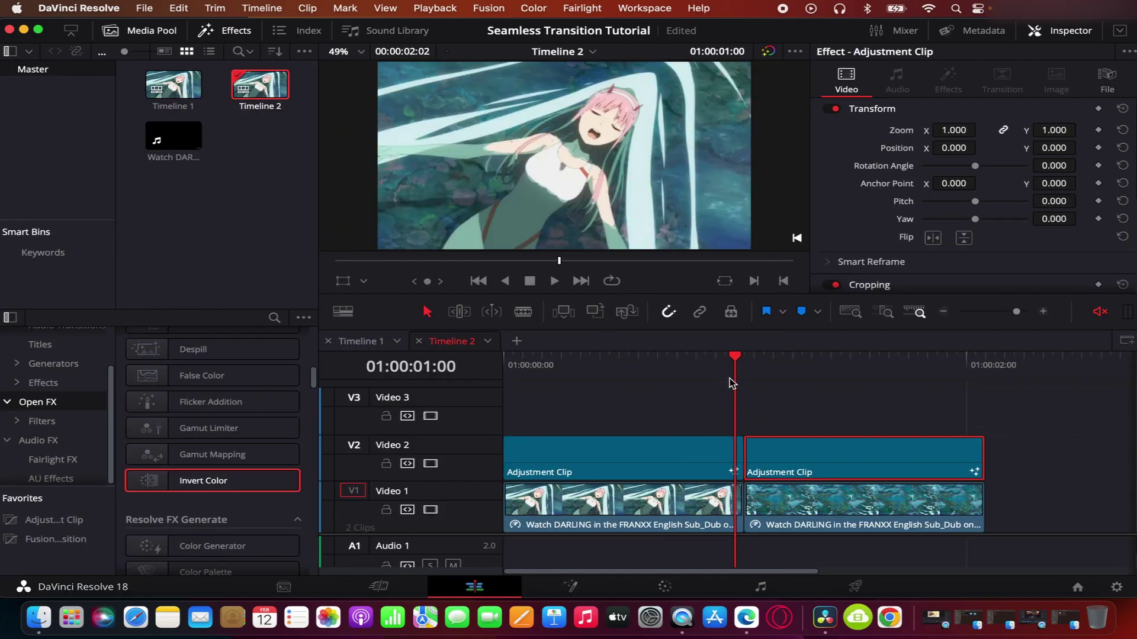
key("Right")
key("Left")
key("Right")
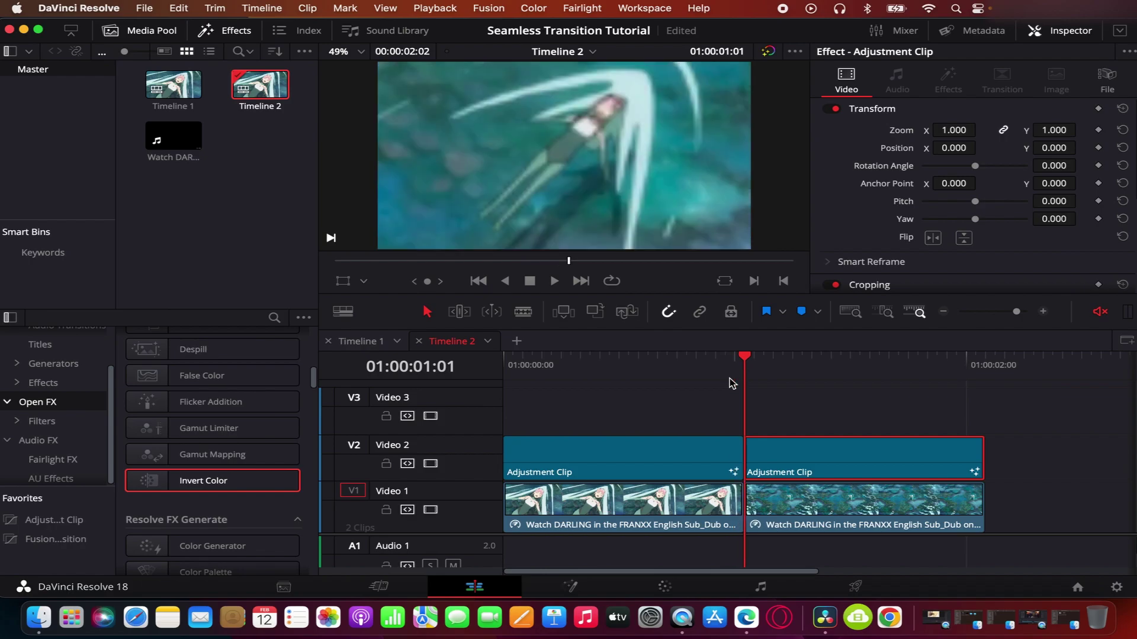
key("Left")
key("Right")
key("Left")
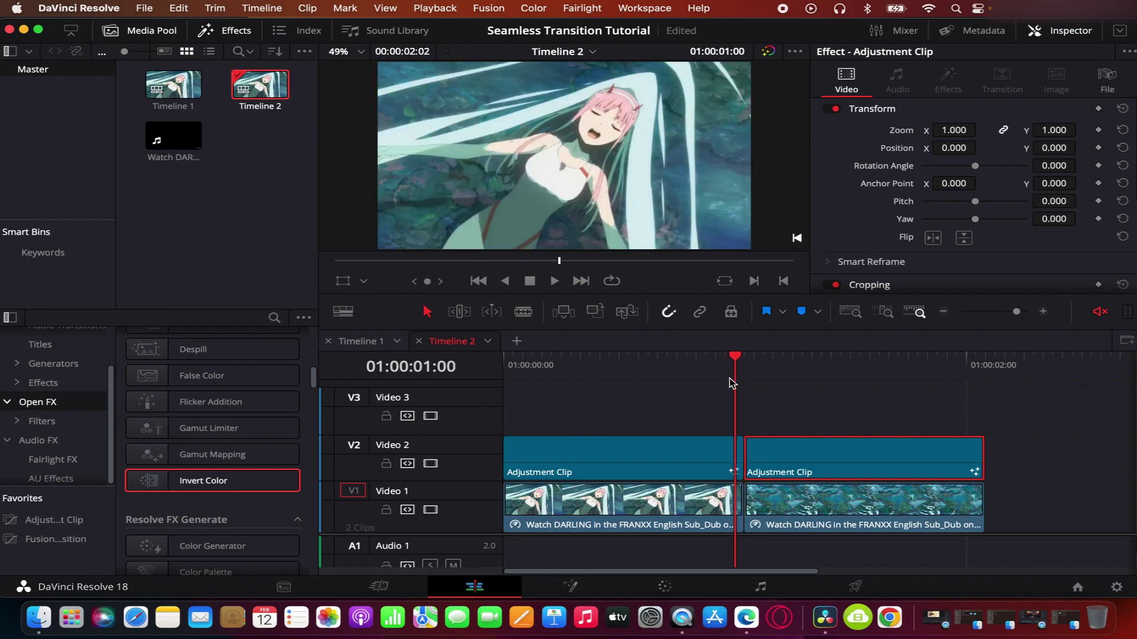
key("Right")
key("Left")
key("Right")
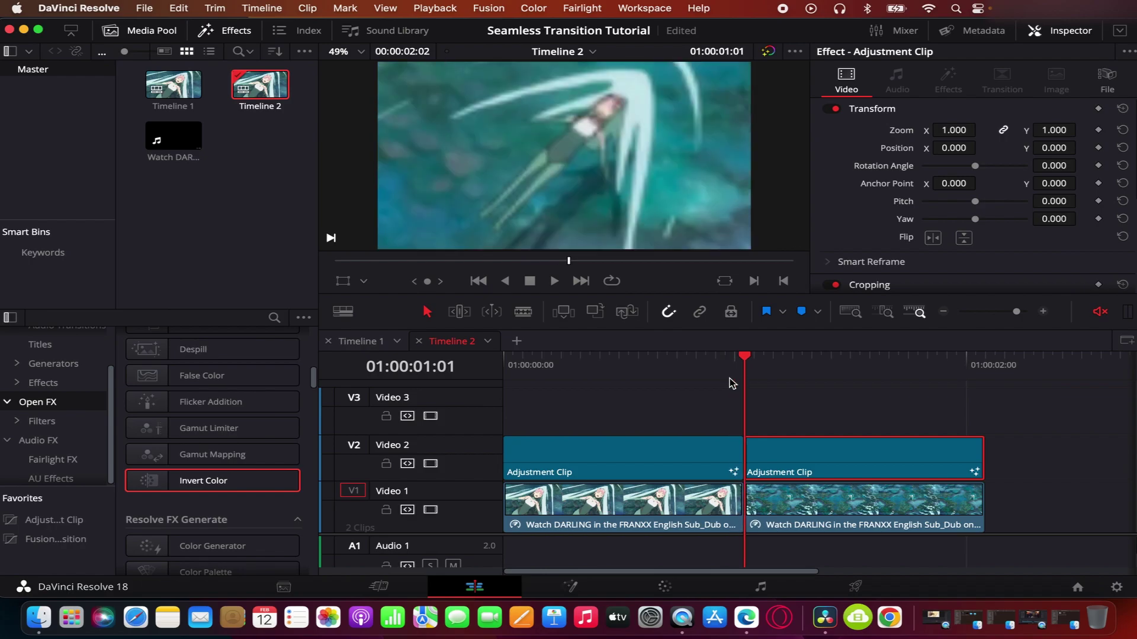
- Reopen the second adjustment clip in Fusion and nudge the Transform's pivot X to about 0.521
right_click(832, 456)
left_click(894, 367)
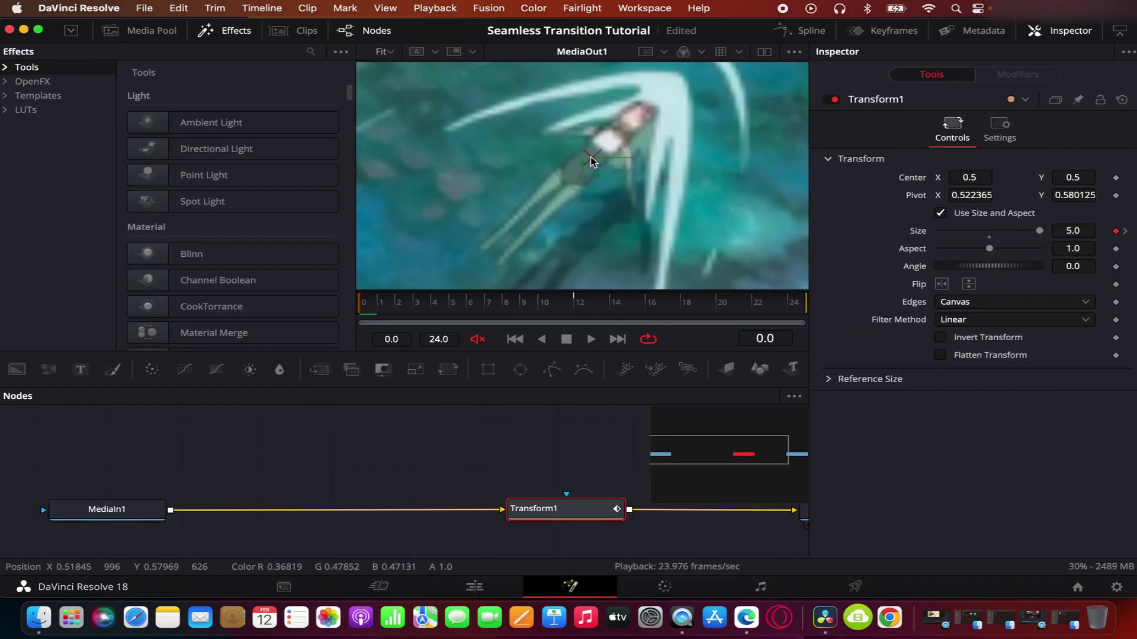
left_click_drag(591, 158, 590, 160)
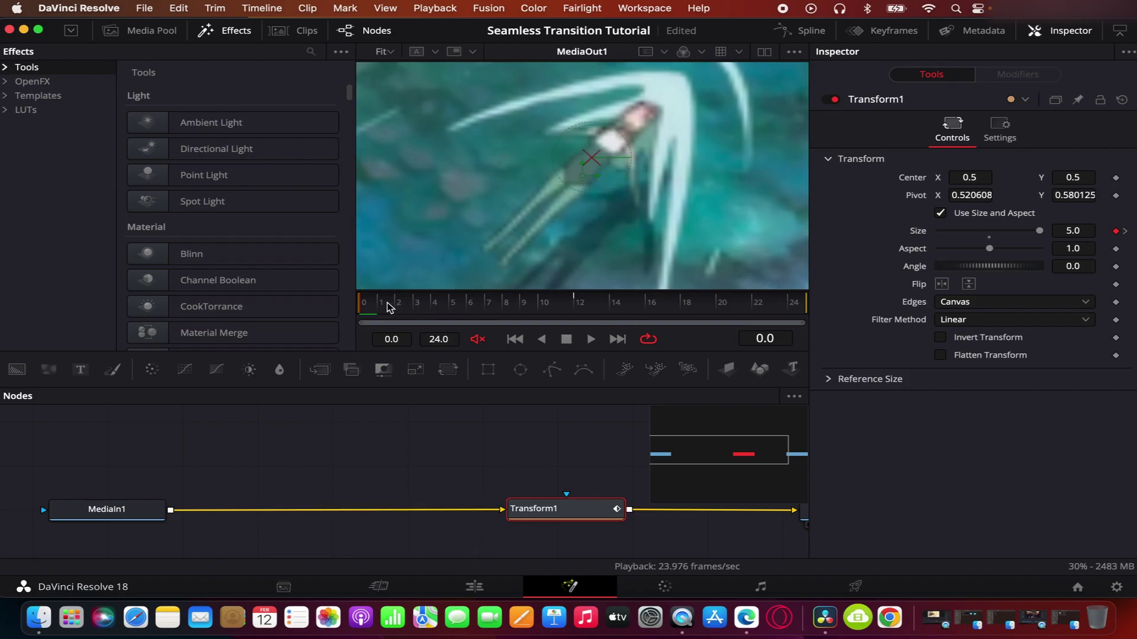
- Recheck the alignment across the cut on the Edit timeline, leaving the playhead at 01:00:01:01
left_click(473, 588)
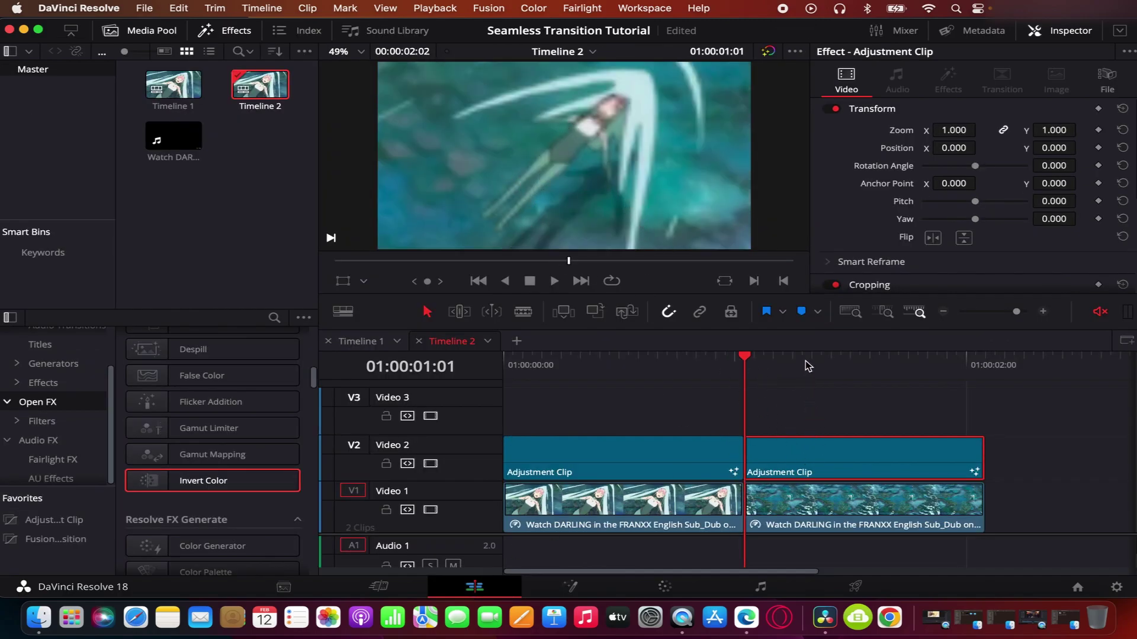
key("Left")
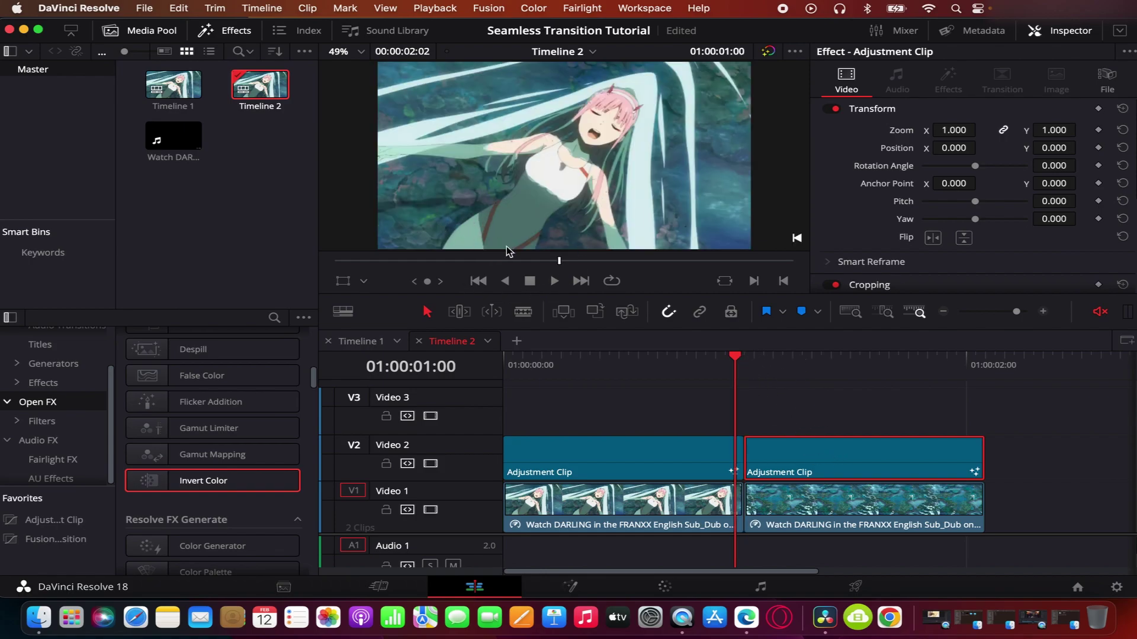
key("Right")
key("Left")
key("Right")
key("Left")
left_click(744, 371)
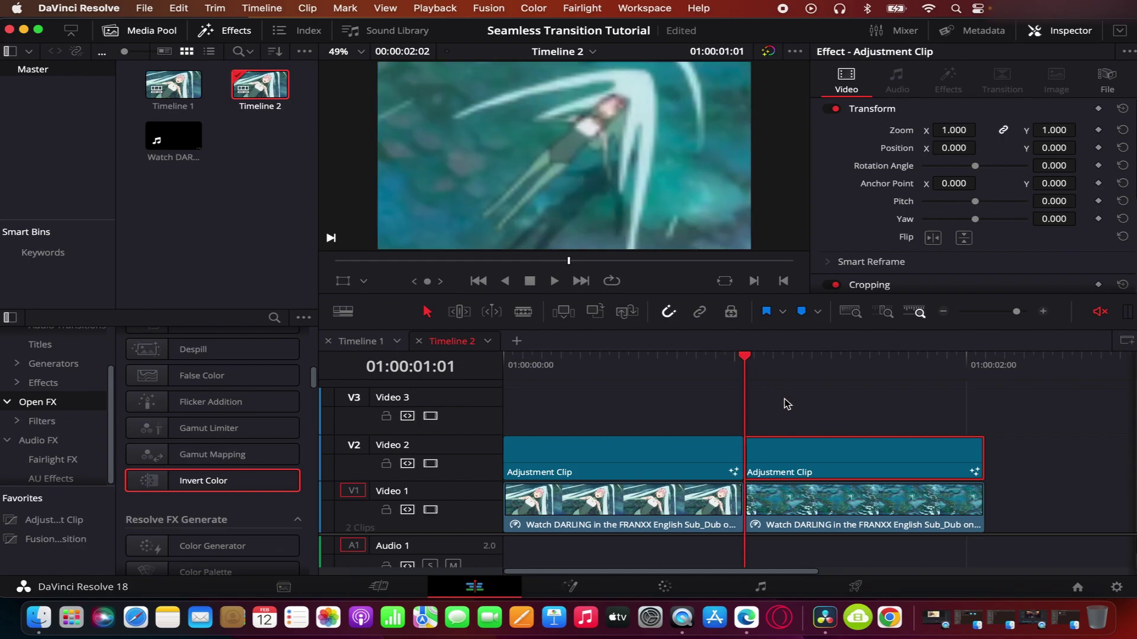
- Open the second adjustment clip in Fusion and display the Transform's Size curve fitted in the spline editor
key("Left")
key("Right")
right_click(845, 477)
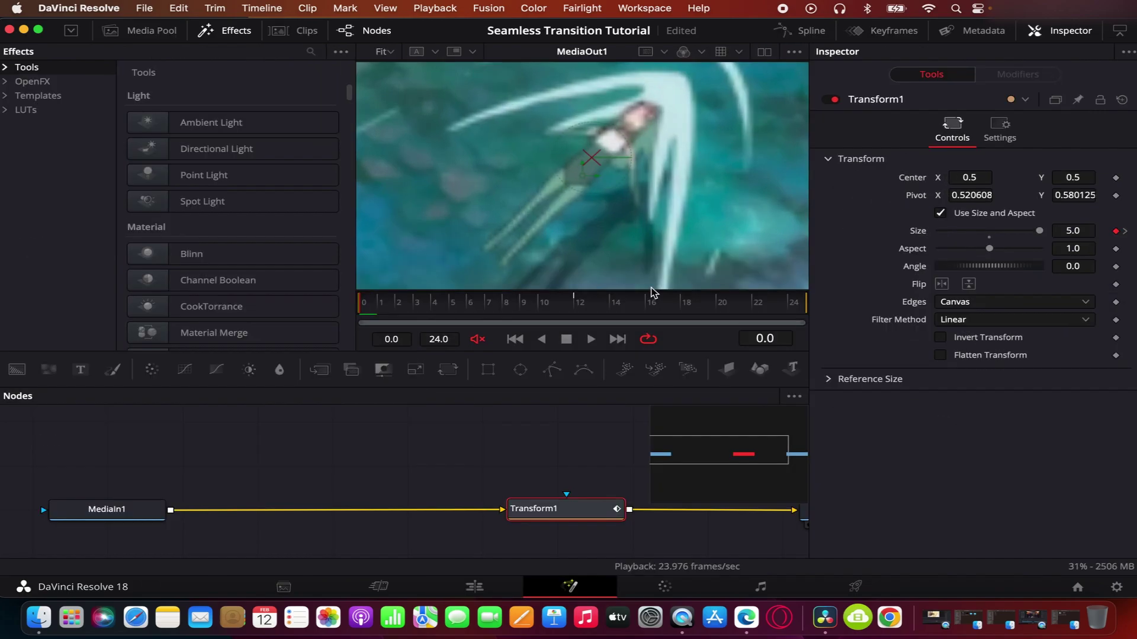
left_click(876, 387)
left_click(788, 35)
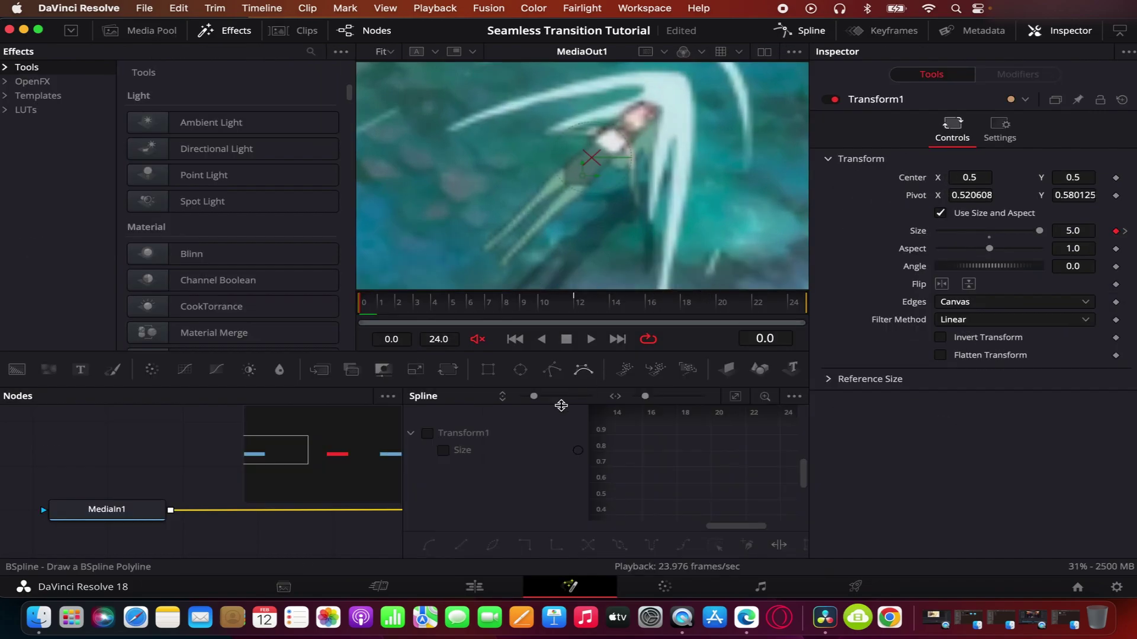
left_click(736, 396)
- Try easing the Size curve between its two keyframes into a steep initial drop with a long flat tail, and preview it
key("super+a")
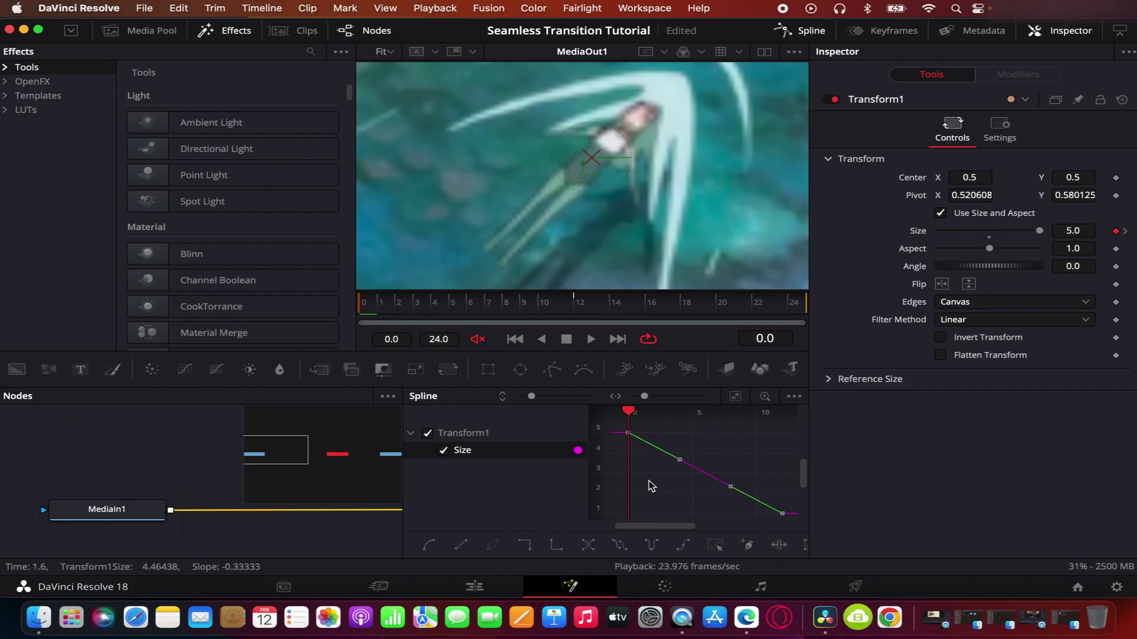
key("f")
left_click_drag(680, 433, 632, 504)
left_click_drag(727, 510, 630, 511)
key("space")
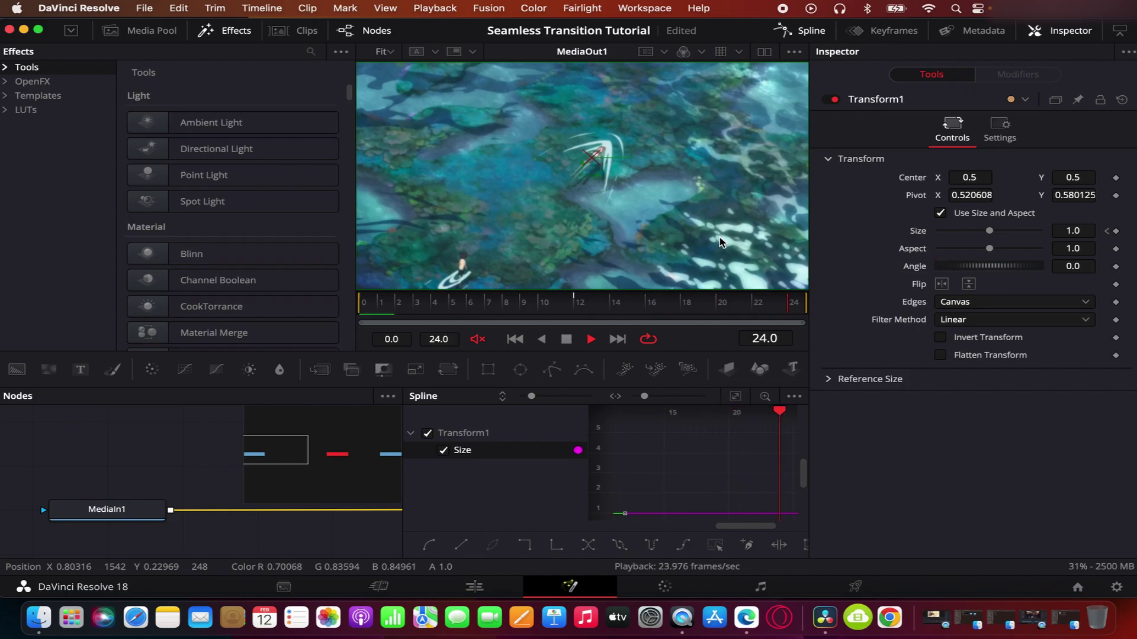
key("space")
left_click_drag(567, 304, 350, 305)
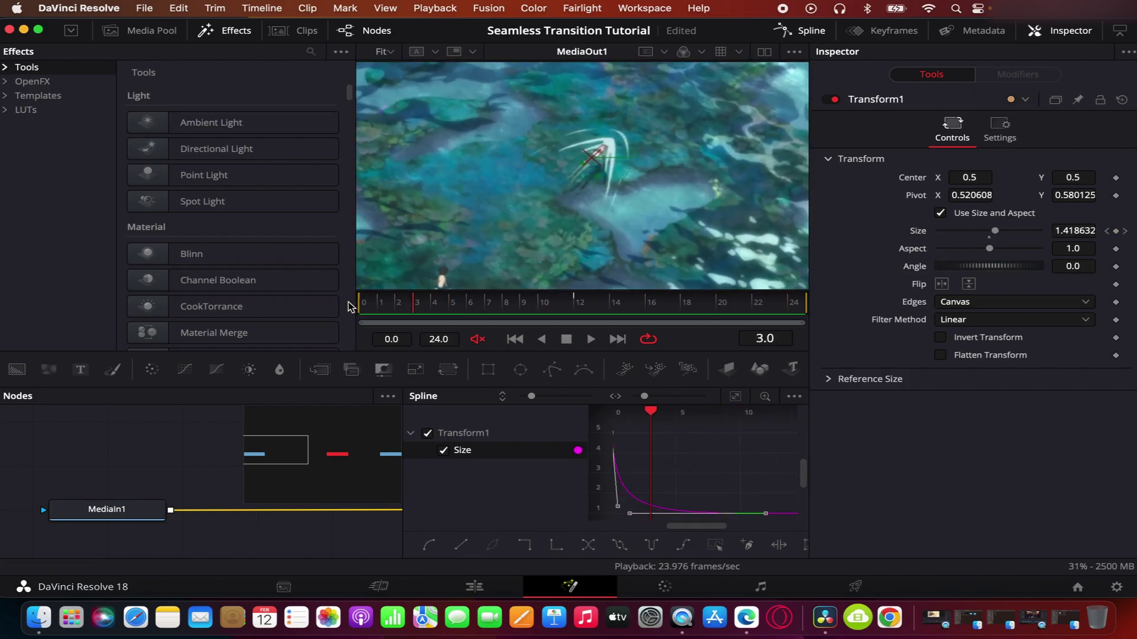
mouse_move(645, 511)
left_mouse_down()
mouse_move(636, 504)
mouse_move(663, 514)
left_mouse_up()
key("space")
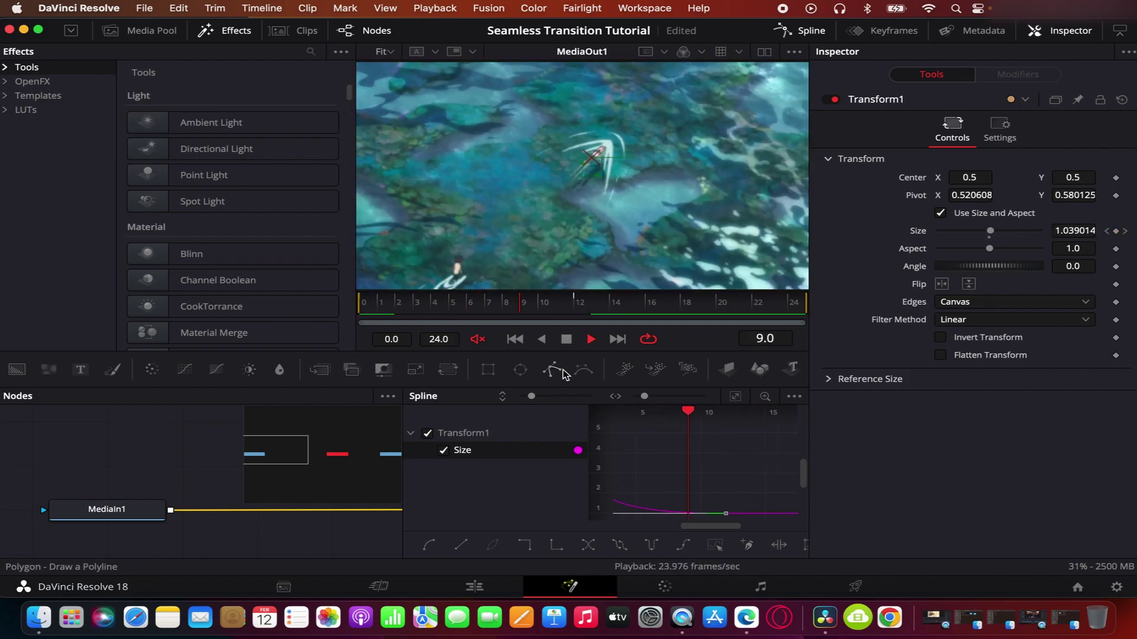
key("space")
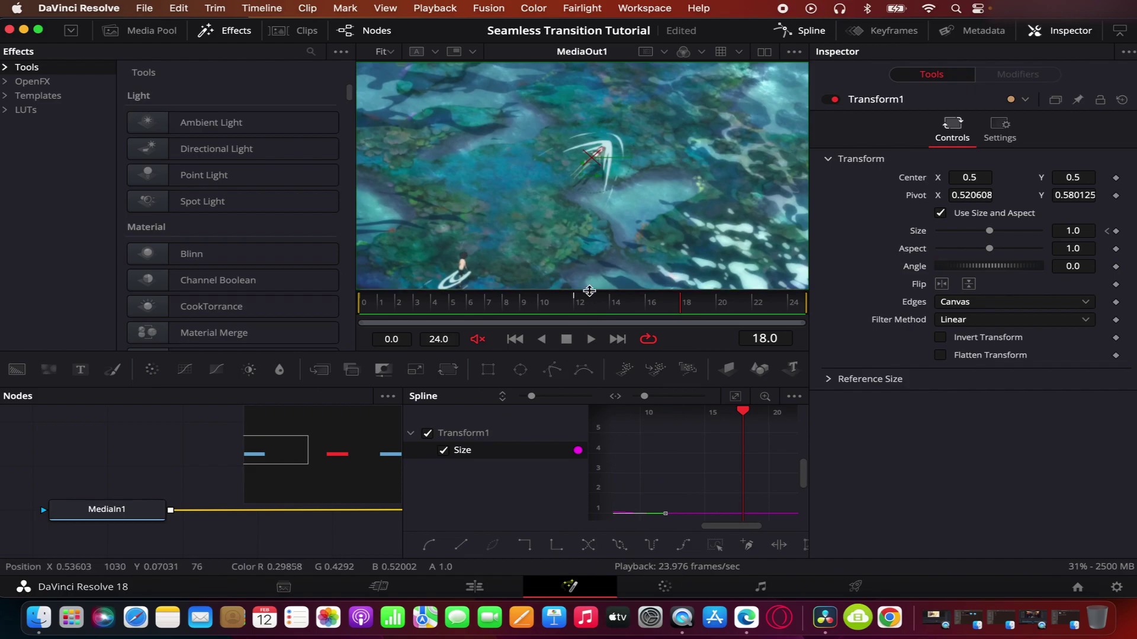
- Remove the Transform's Size keyframe at frame 12 and add one at frame 24 with Size 1.0
left_click(567, 303)
mouse_move(567, 304)
left_mouse_down()
mouse_move(353, 304)
mouse_move(579, 301)
left_mouse_up()
left_click(1116, 232)
left_click(696, 304)
left_click_drag(700, 304, 862, 302)
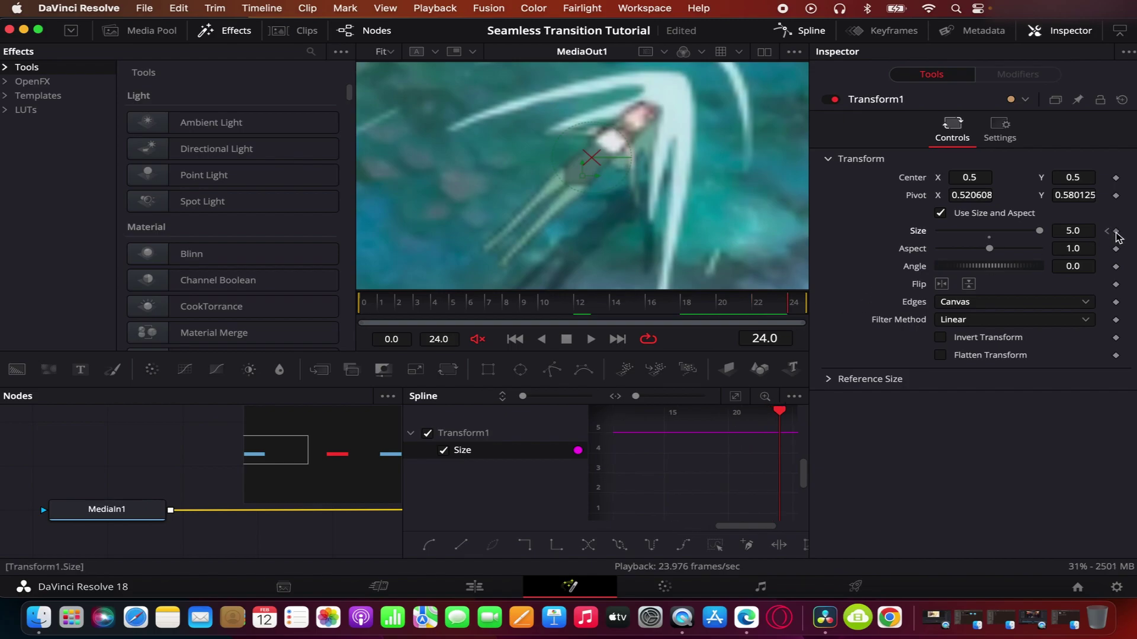
left_click(1116, 230)
left_click(559, 303)
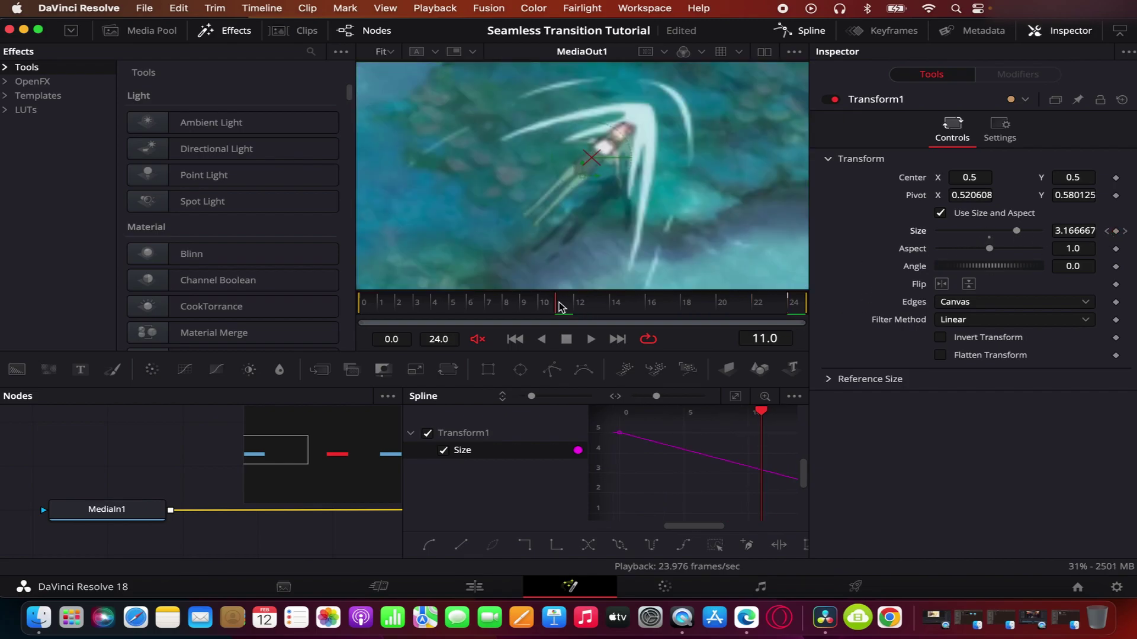
key("space")
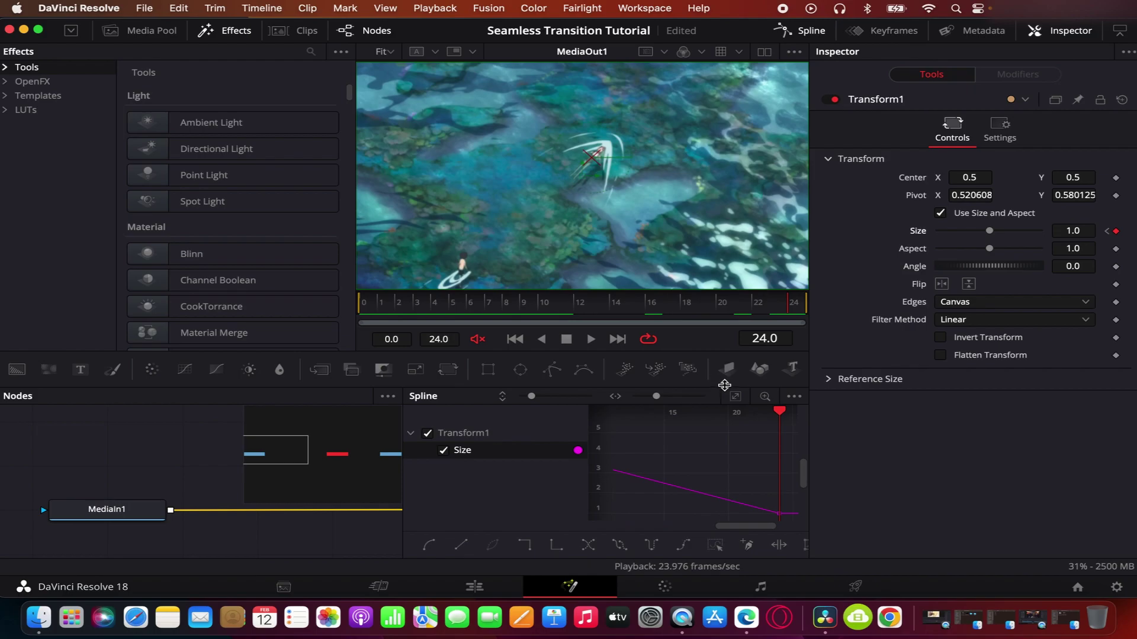
- Smooth the Size curve and shape its handles into a steep start and long flat tail, preview it, and close the spline editor
left_click(735, 396)
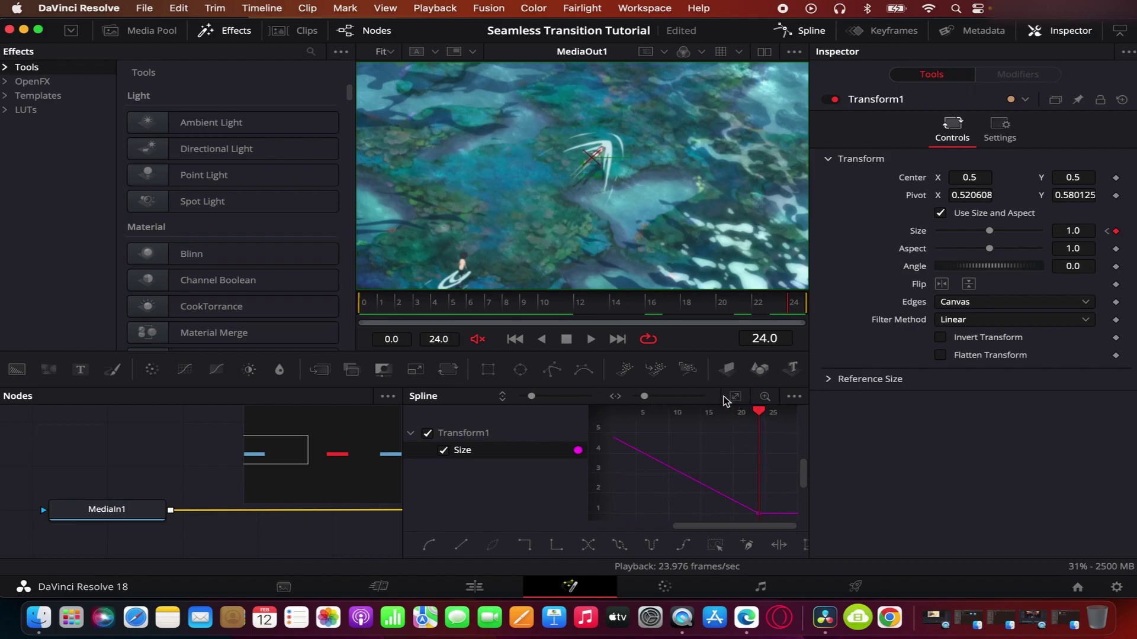
scroll(721, 465, "left", 3)
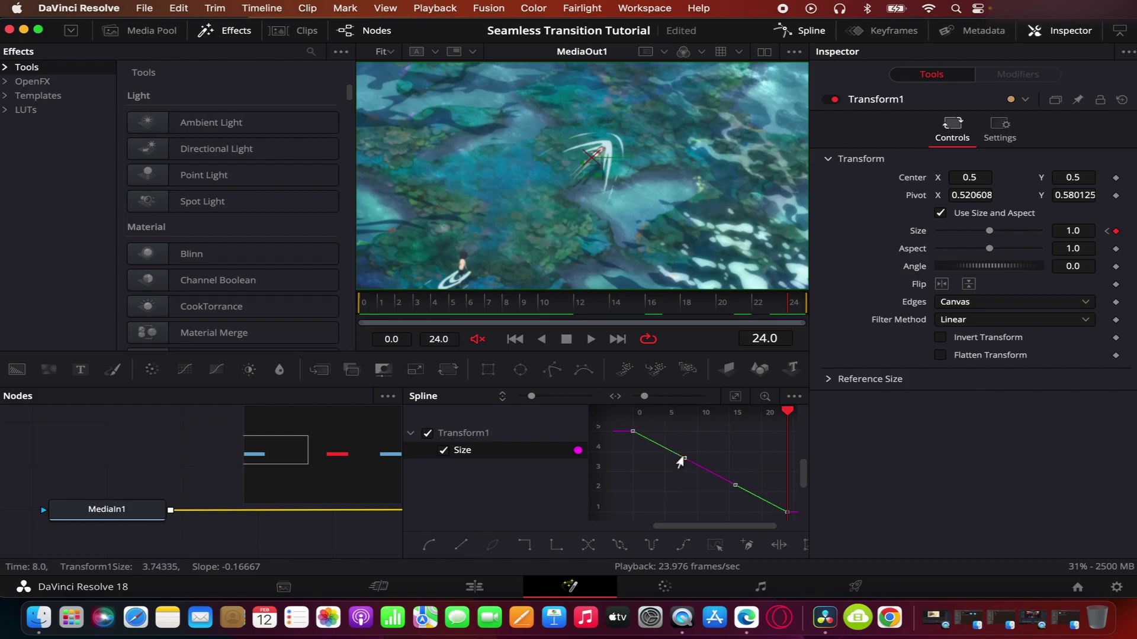
key("s")
left_click_drag(679, 435, 632, 501)
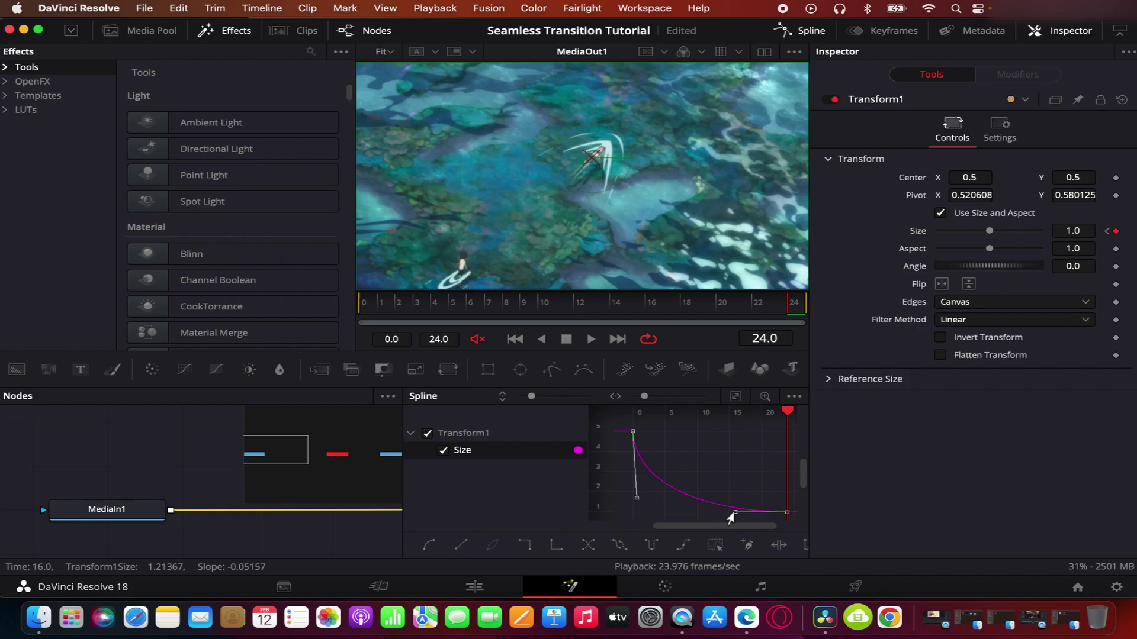
left_click_drag(731, 513, 636, 507)
key("space")
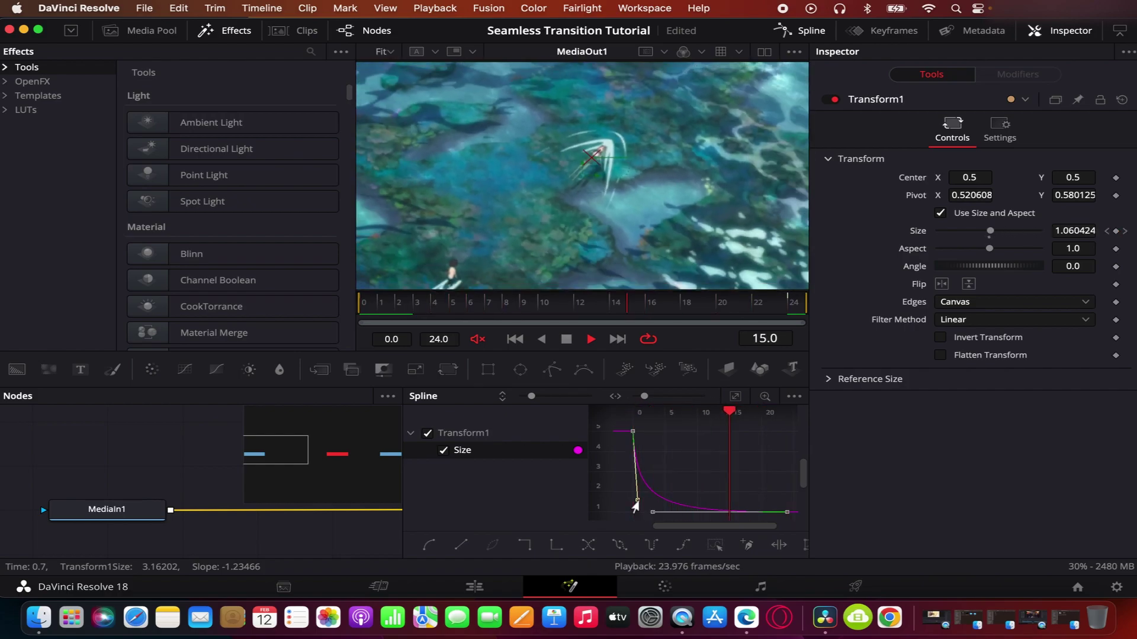
key("space")
mouse_move(642, 510)
left_mouse_down()
mouse_move(641, 499)
mouse_move(659, 520)
left_mouse_up()
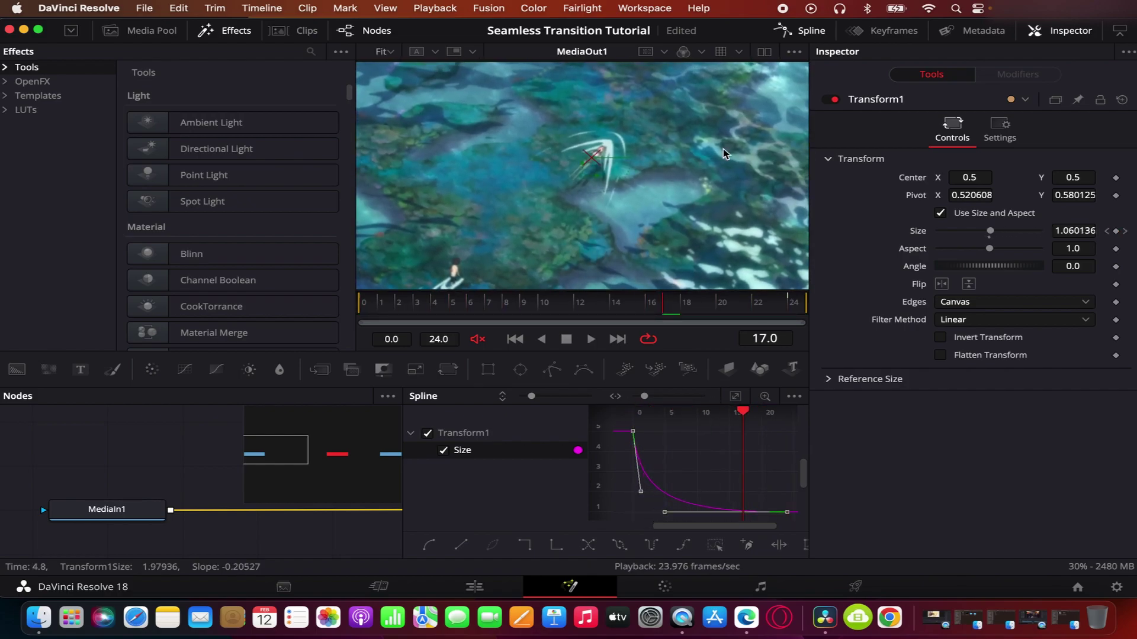
left_click(800, 30)
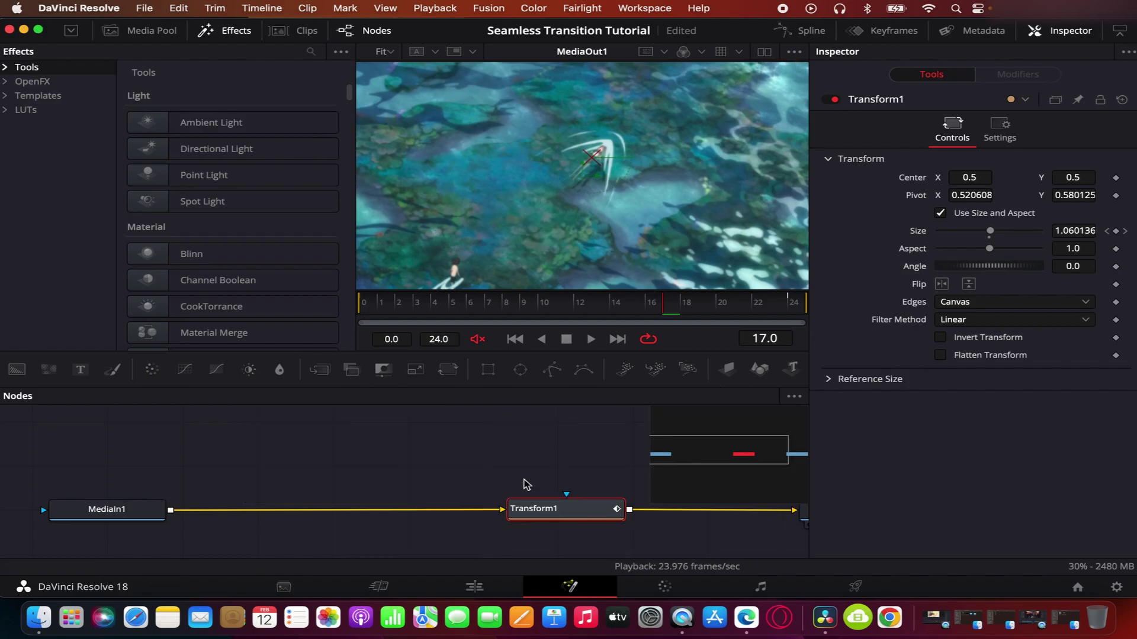
- Return to the Edit page and play Timeline 2 across the cut several times to examine the zoom transition
left_click(477, 586)
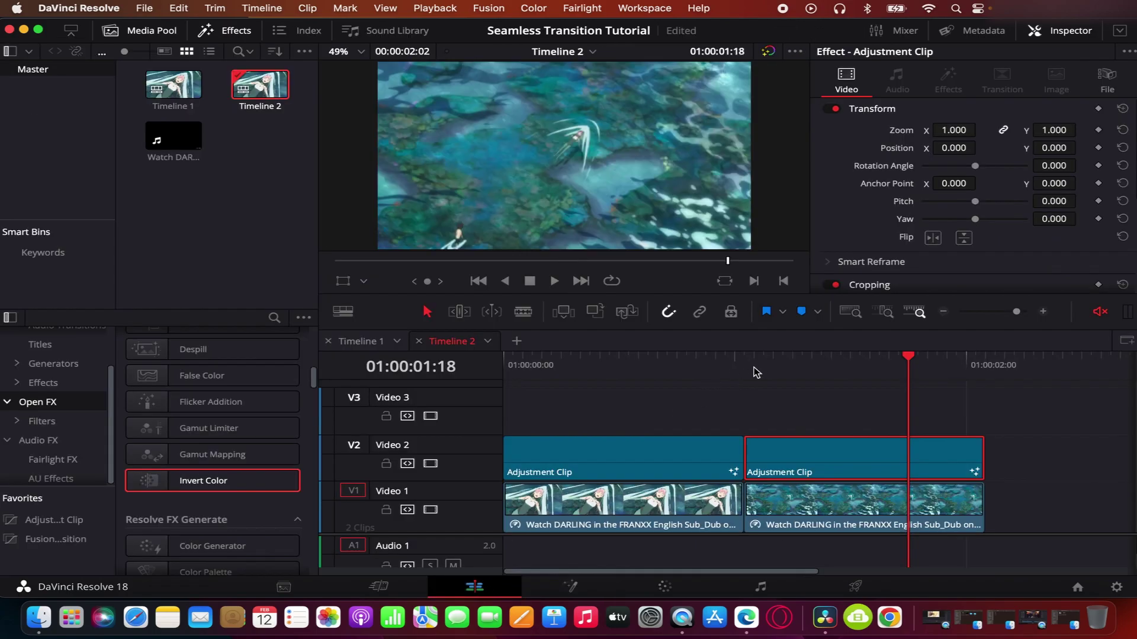
left_click(661, 368)
key("space")
key("space")
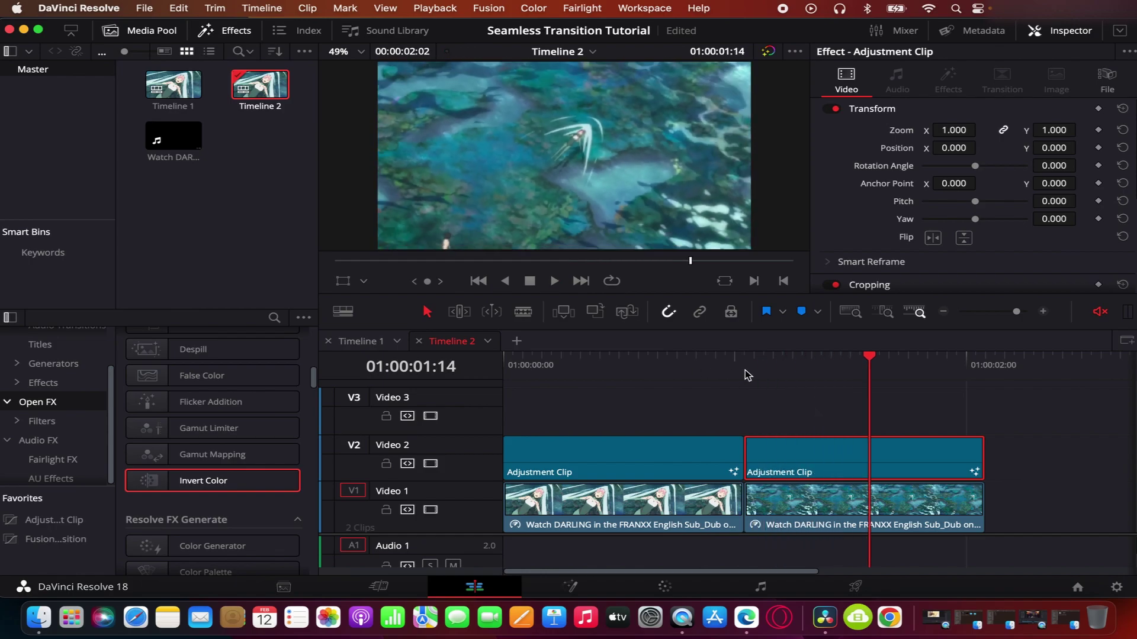
left_click(747, 374)
key("Up")
key("Right")
left_click_drag(727, 375, 472, 390)
key("space")
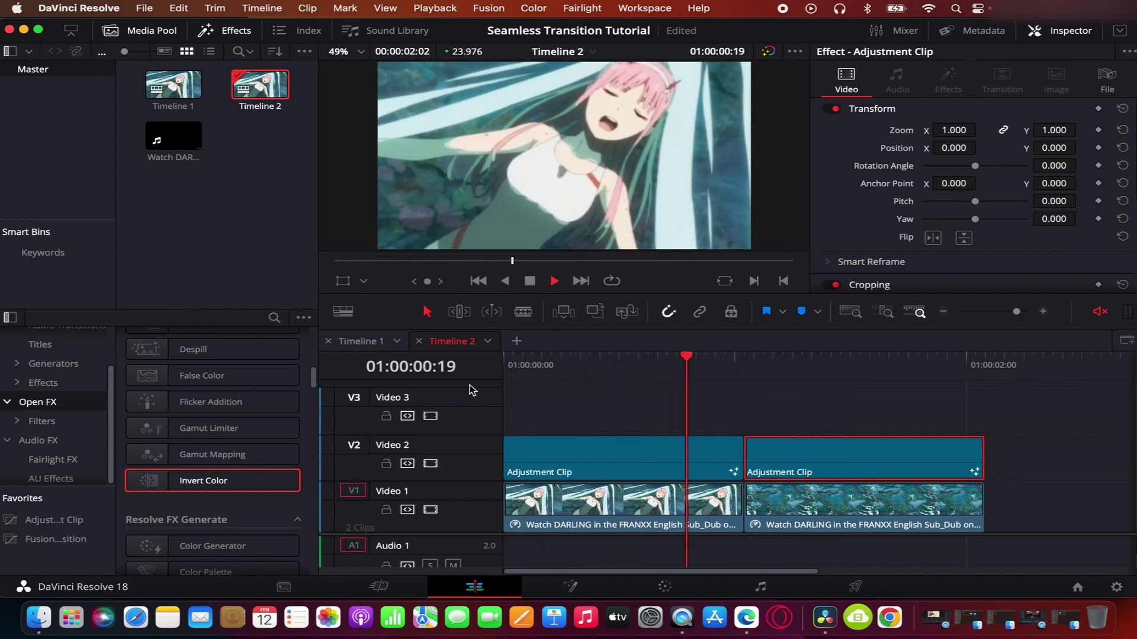
key("space")
left_click_drag(736, 373, 520, 370)
key("space")
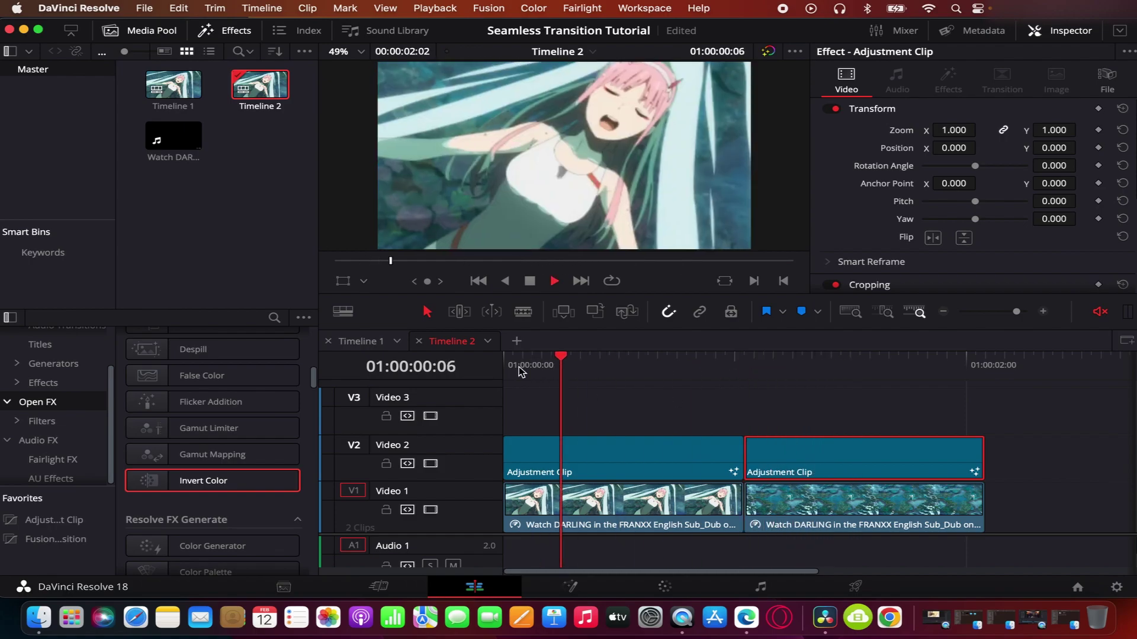
key("space")
- Step back and forth across the cut to compare the figure's framing, and reopen the second adjustment clip in Fusion
left_click(740, 357)
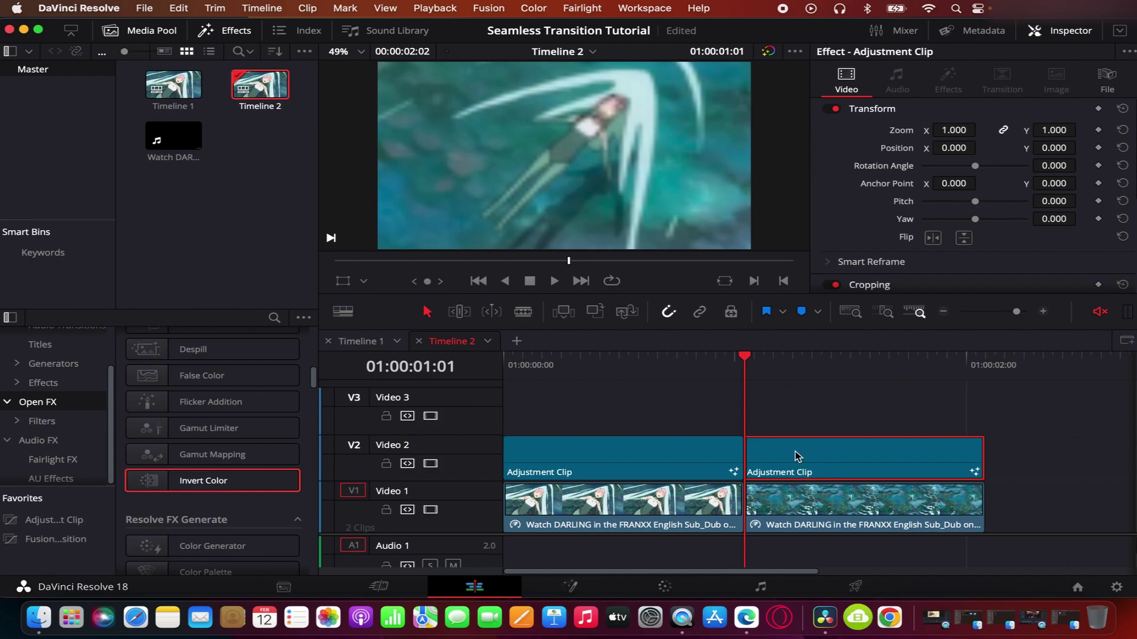
key("Left")
key("Right")
key("Left")
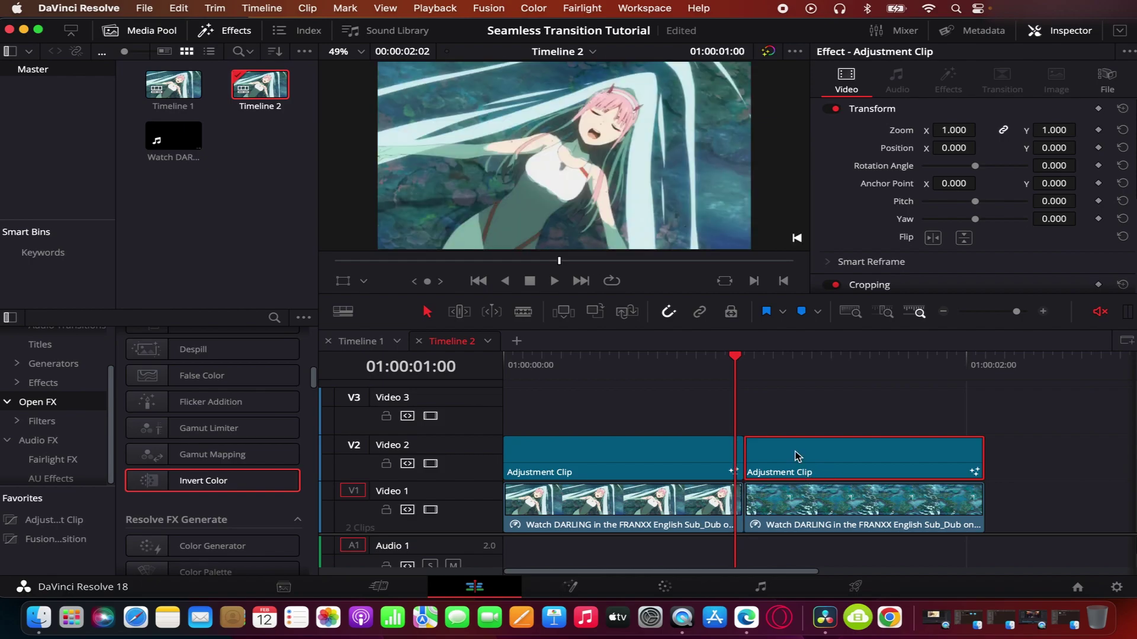
key("Right")
key("Left")
key("Right")
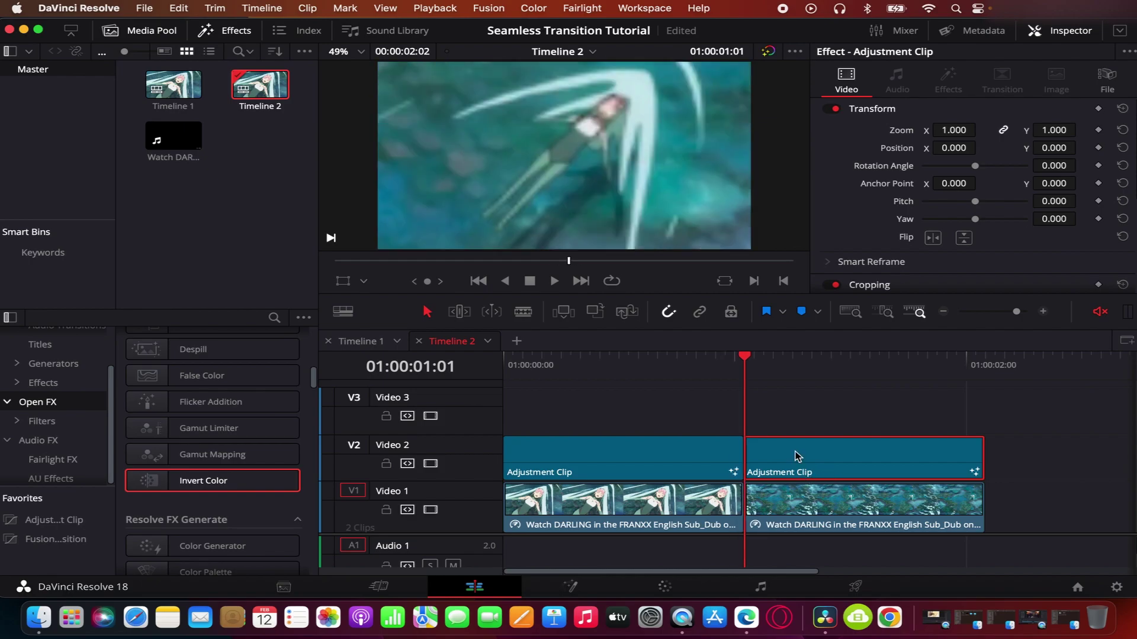
key("Left")
key("Right")
right_click(832, 443)
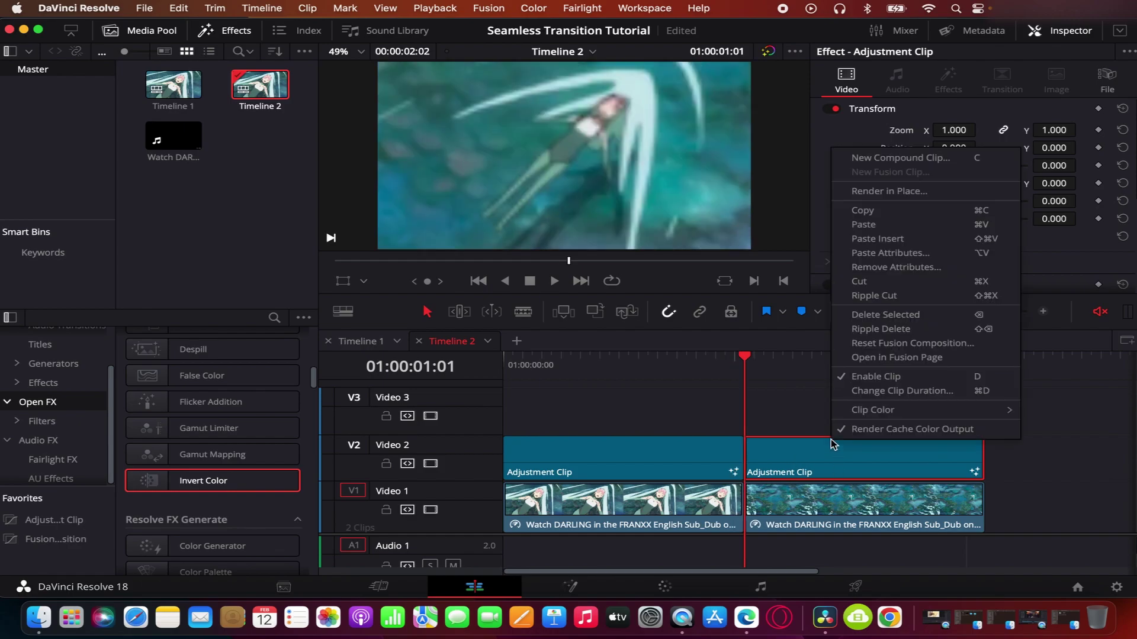
left_click(898, 360)
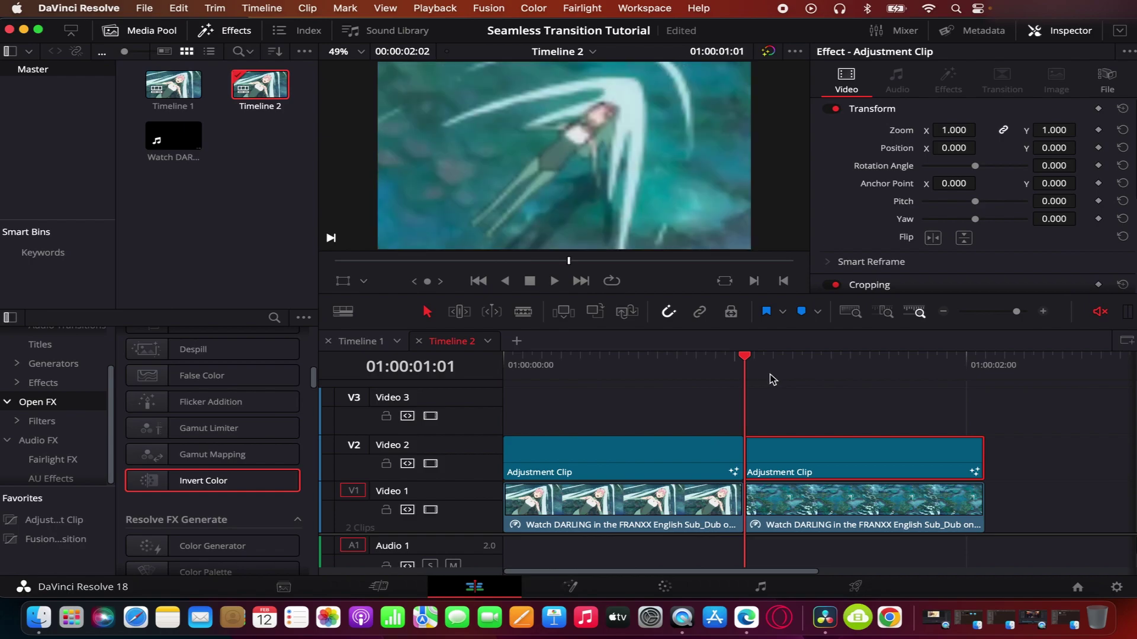
- Add a new adjustment clip on Video 3 starting before the cut, at about 01:00:00:19, and open it in Fusion
left_click_drag(744, 382, 601, 400)
left_click_drag(52, 520, 682, 406)
right_click(758, 403)
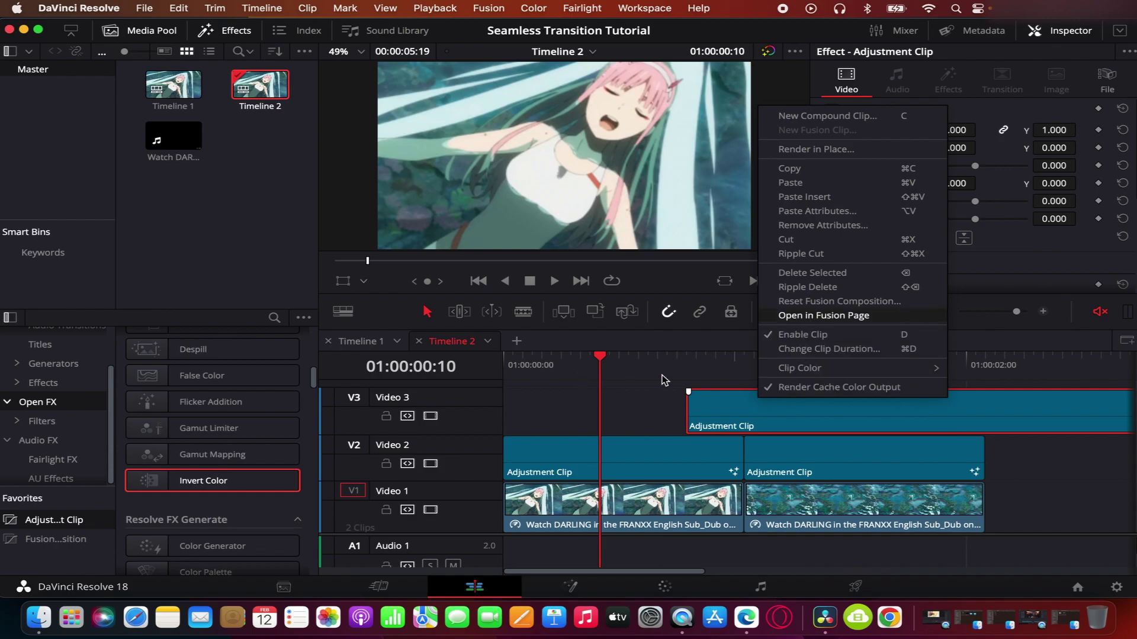
left_click(823, 316)
- Move to frame 21, return to the Edit page, split the Video 3 adjustment clip there and delete the remainder
left_click(766, 331)
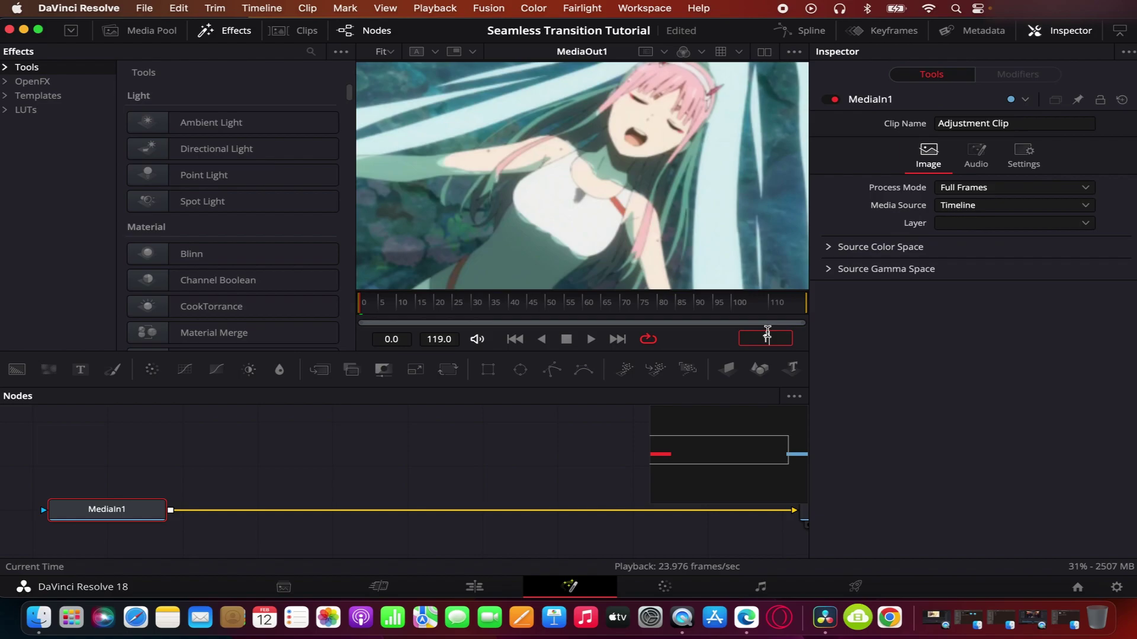
type("20")
key("Return")
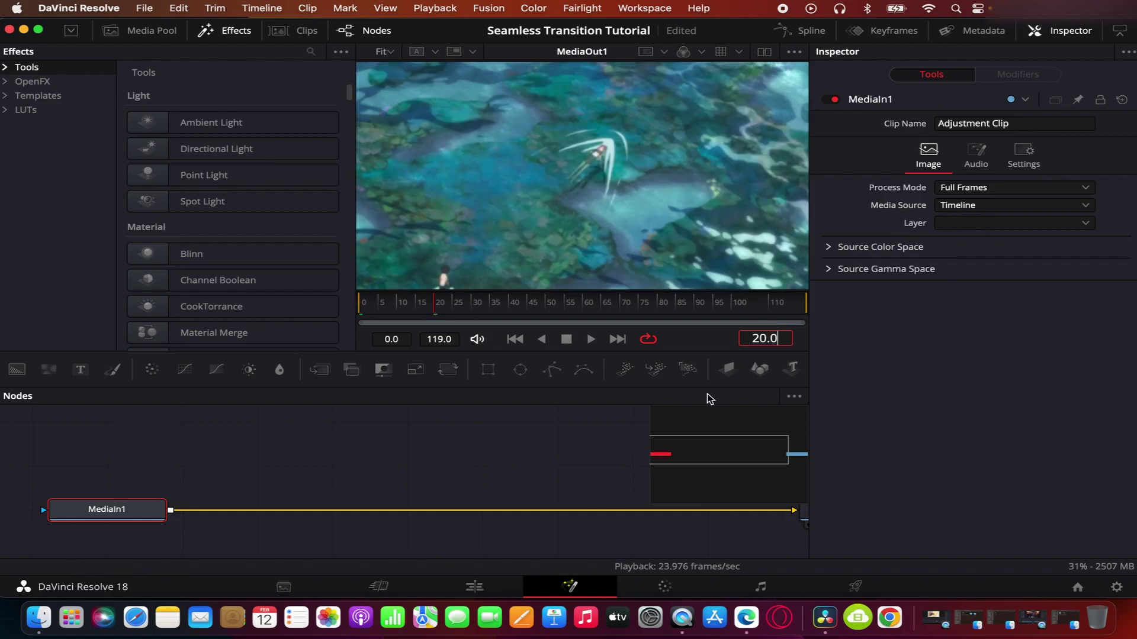
key("Right")
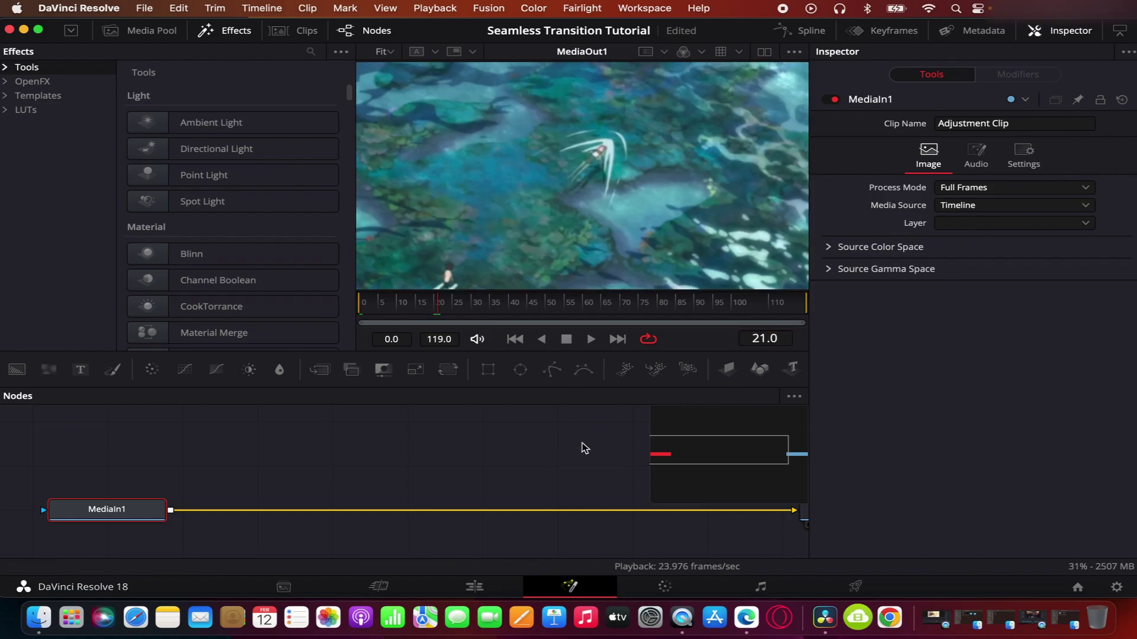
left_click(474, 587)
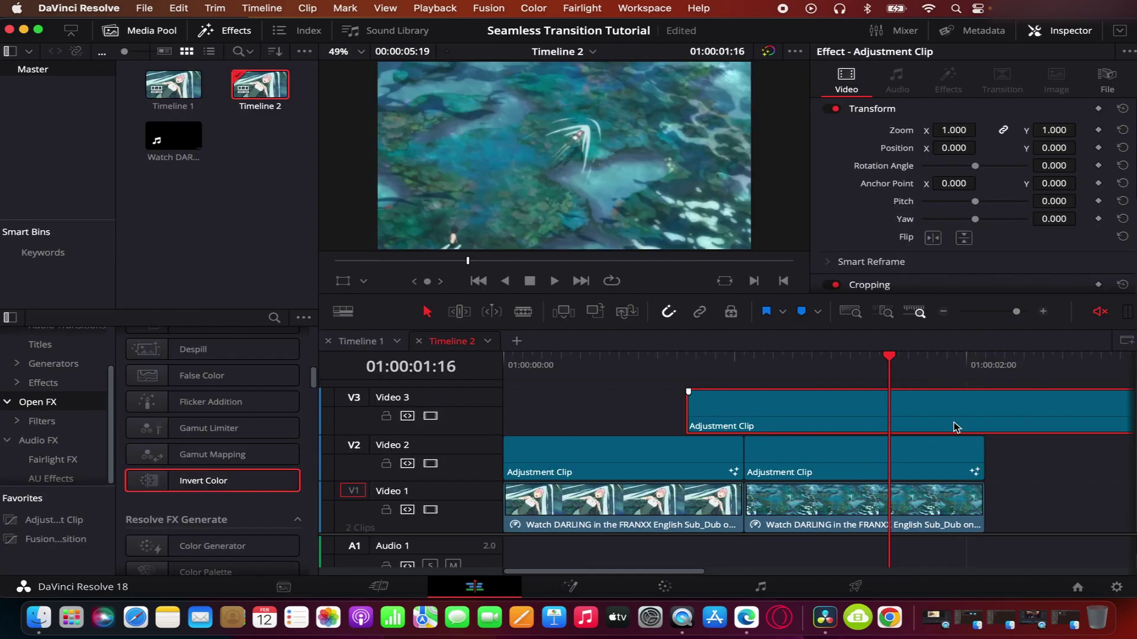
key("super+b")
key("Delete")
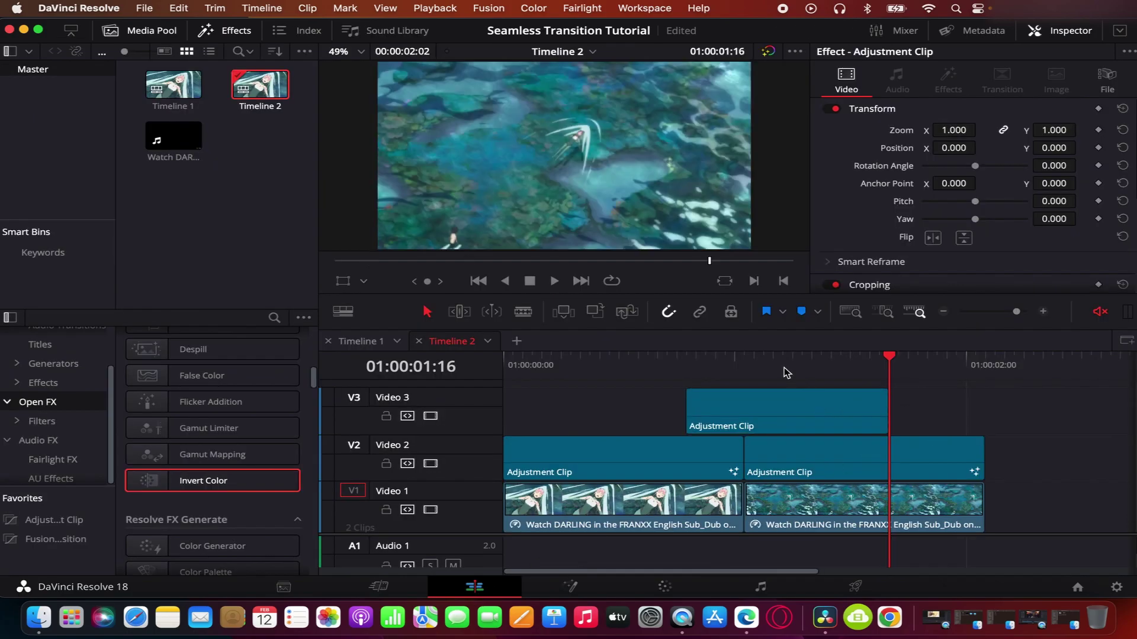
- Center the Video 3 adjustment clip roughly over the cut and set its clip color to Yellow
key("Up")
left_click_drag(786, 402, 747, 426)
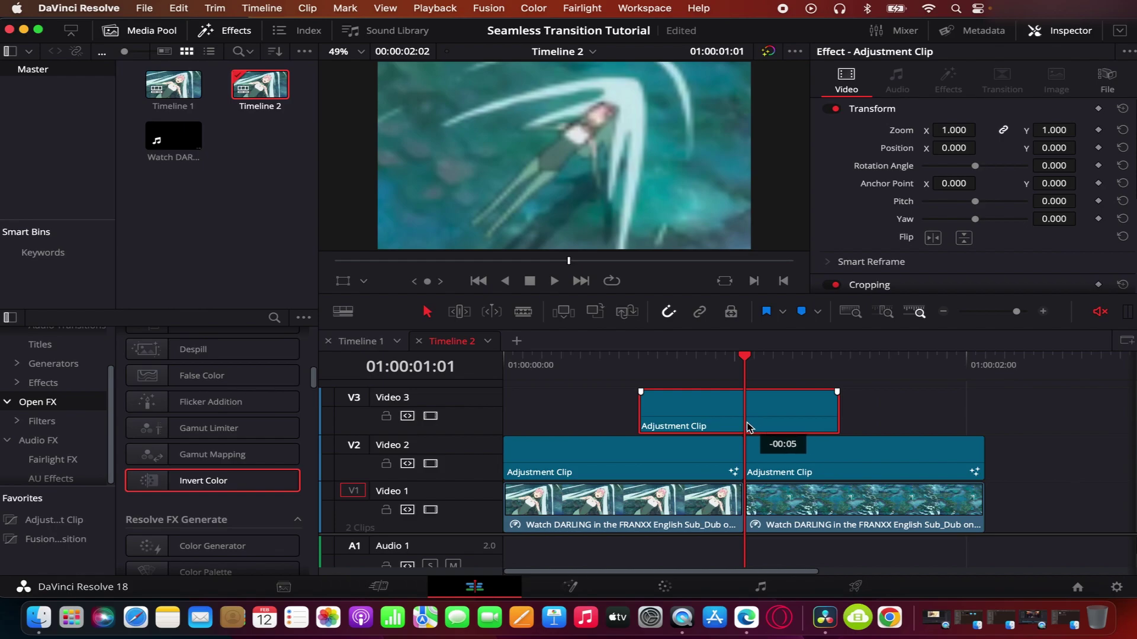
right_click(747, 426)
mouse_move(784, 391)
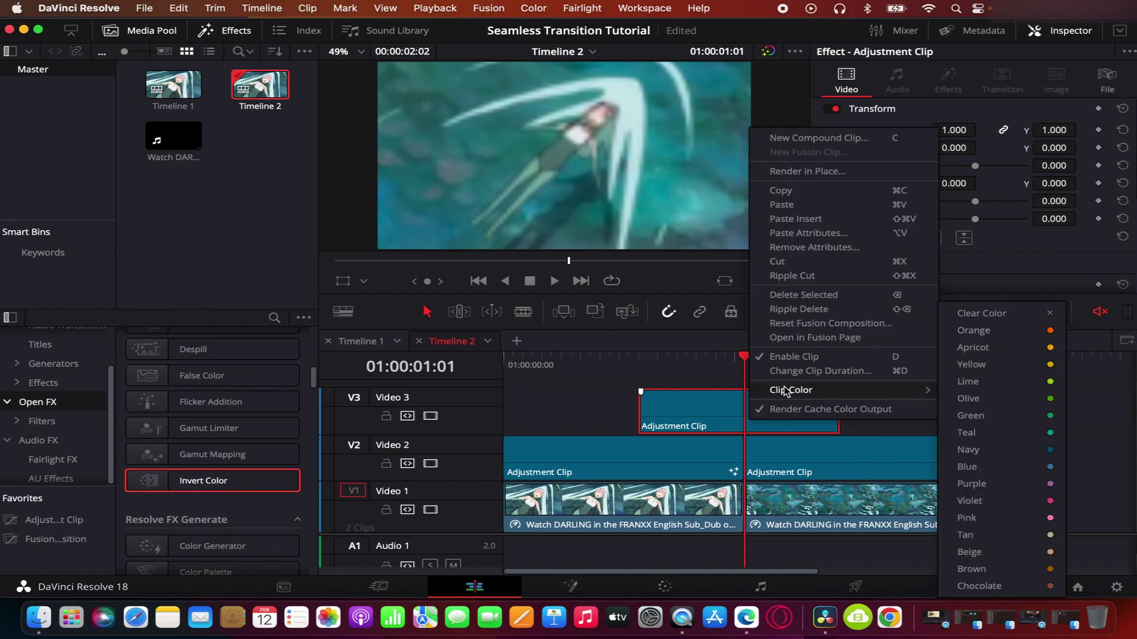
left_click(1013, 364)
- Open the Video 3 adjustment clip in Fusion and move the playhead to its middle frame, frame 10
right_click(764, 423)
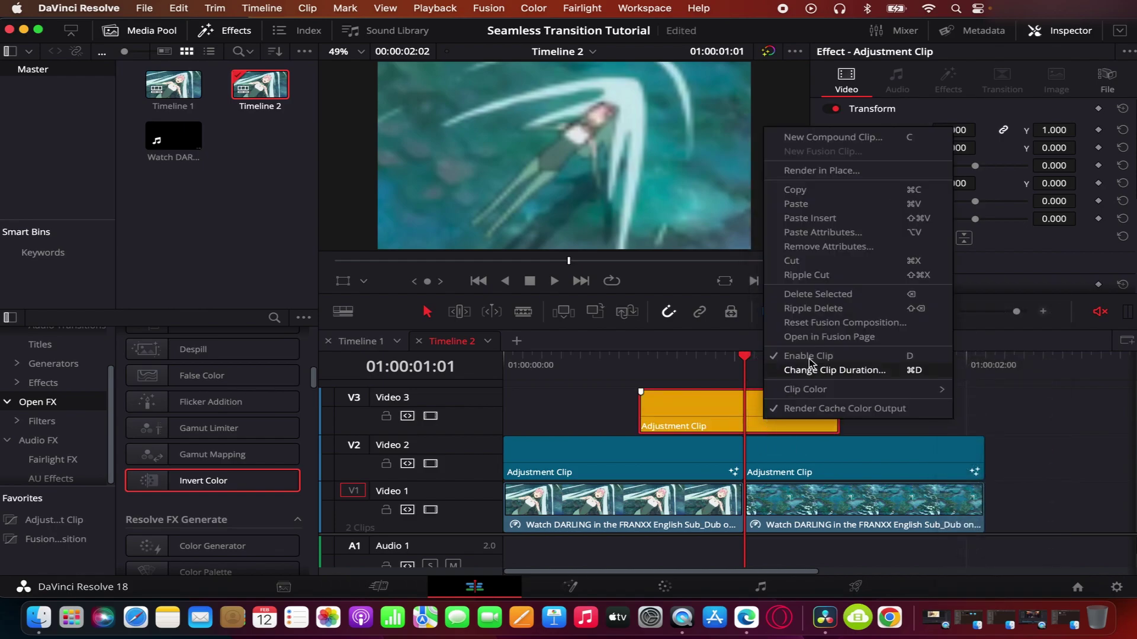
left_click(769, 337)
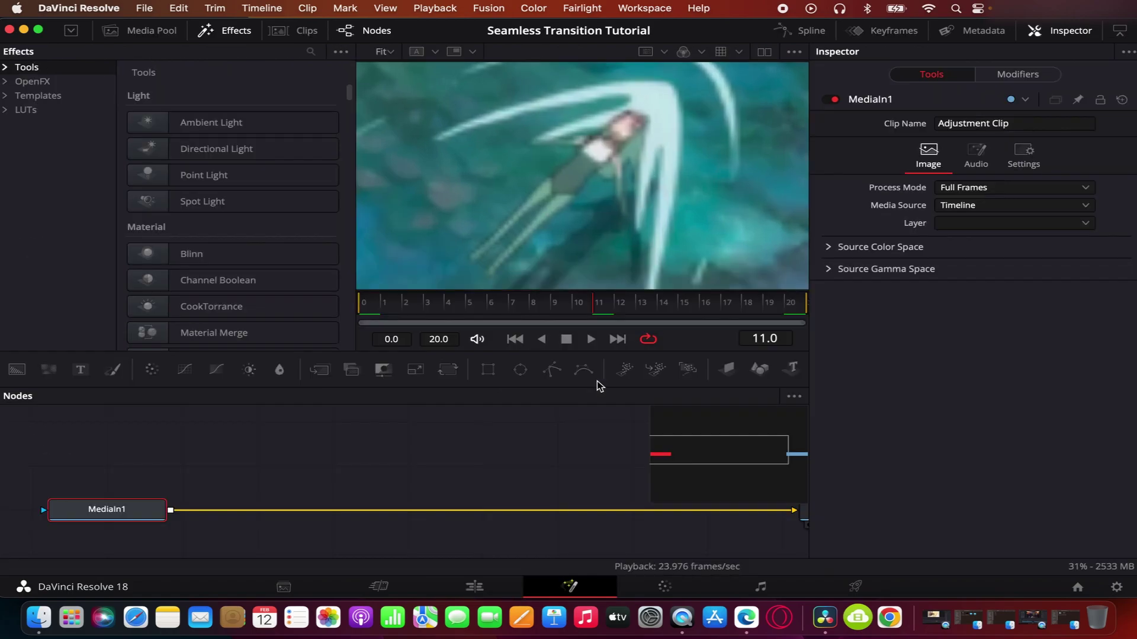
left_click(578, 304)
left_click(795, 307)
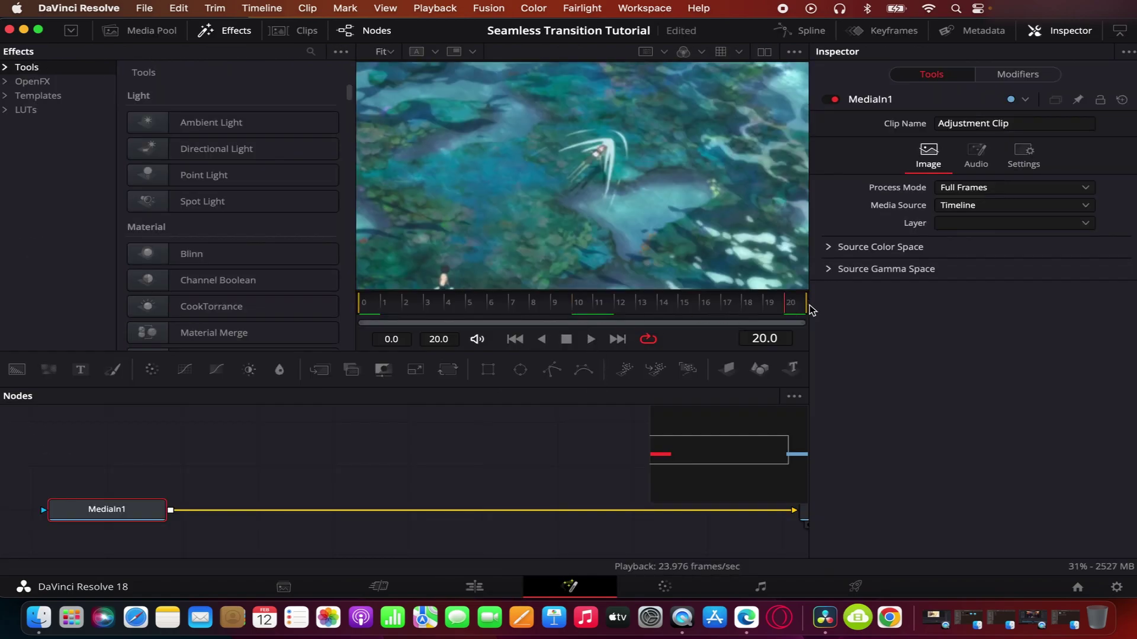
left_click(579, 305)
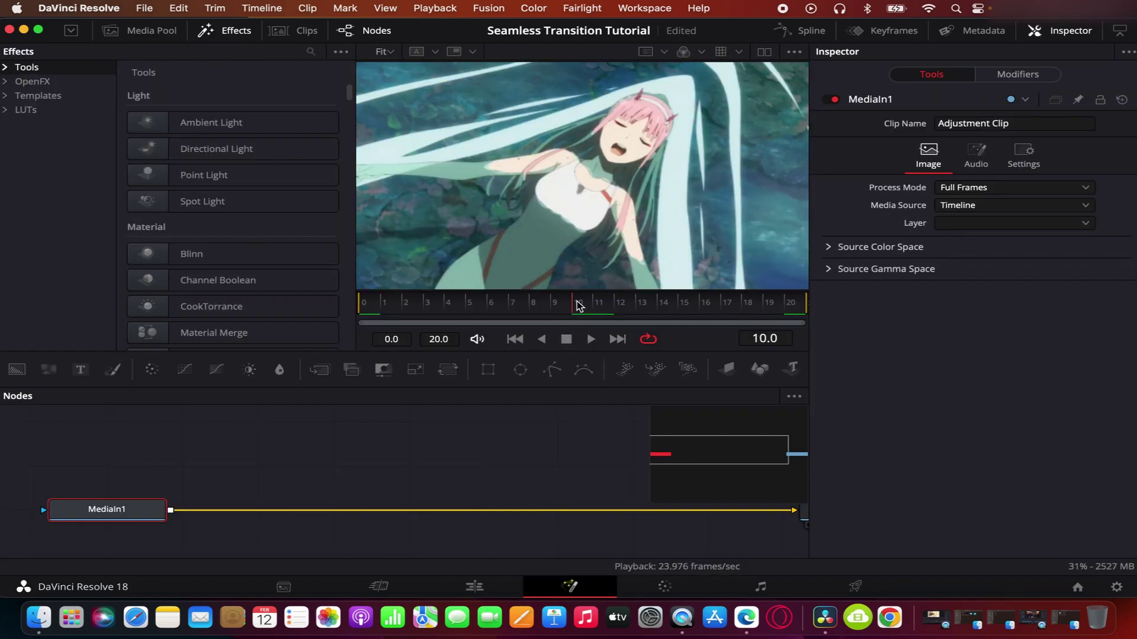
- Add a marker to the Video 3 adjustment clip at its middle frame and shift the clip one frame later to align the marker with the cut
left_click(473, 586)
key("m")
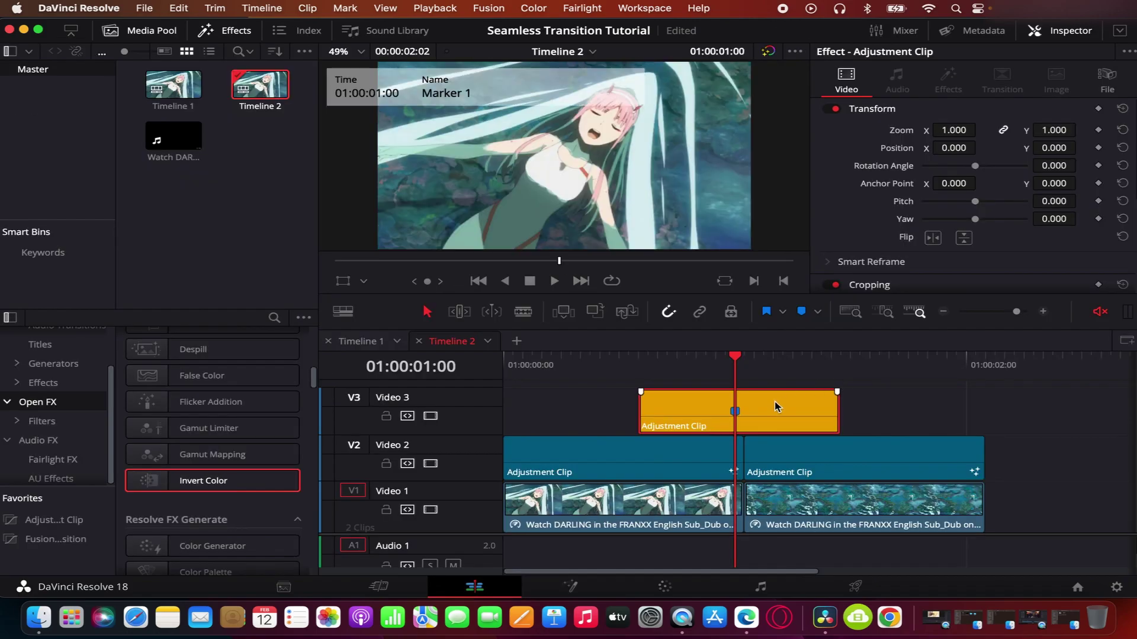
key("period")
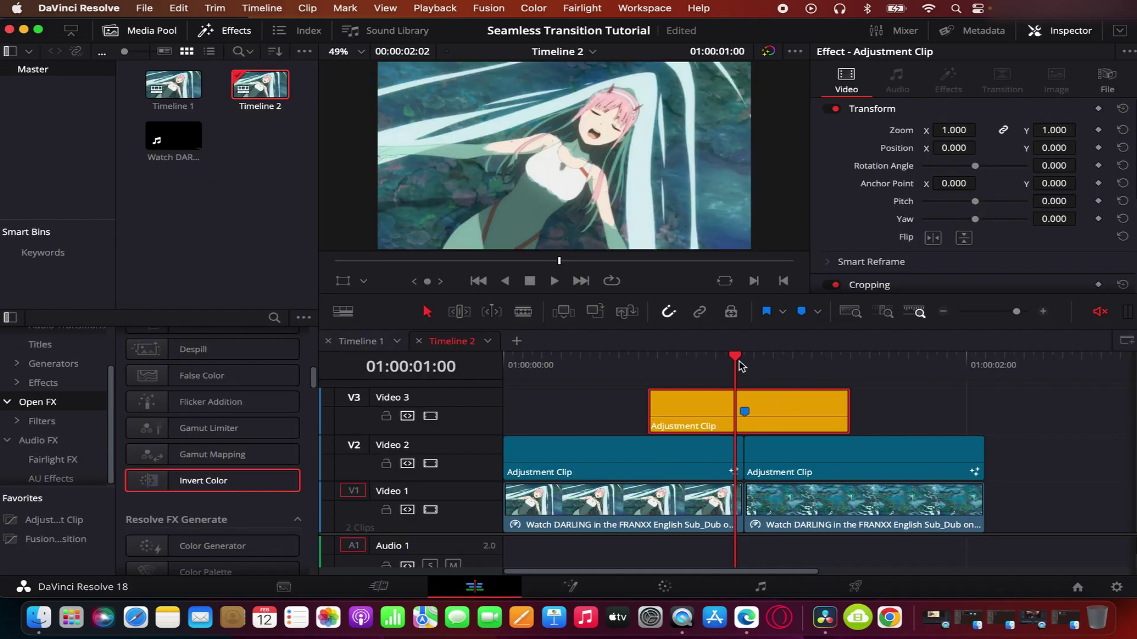
key("Right")
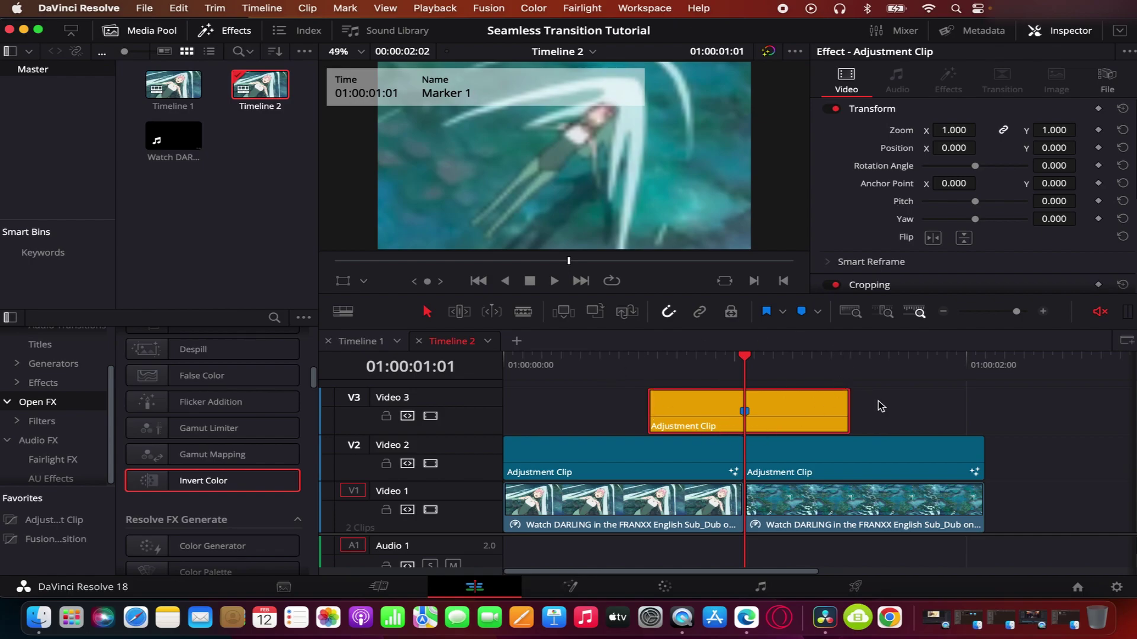
- Reopen the marked adjustment clip in Fusion and insert a Lens Blur node between the media input and output
right_click(789, 418)
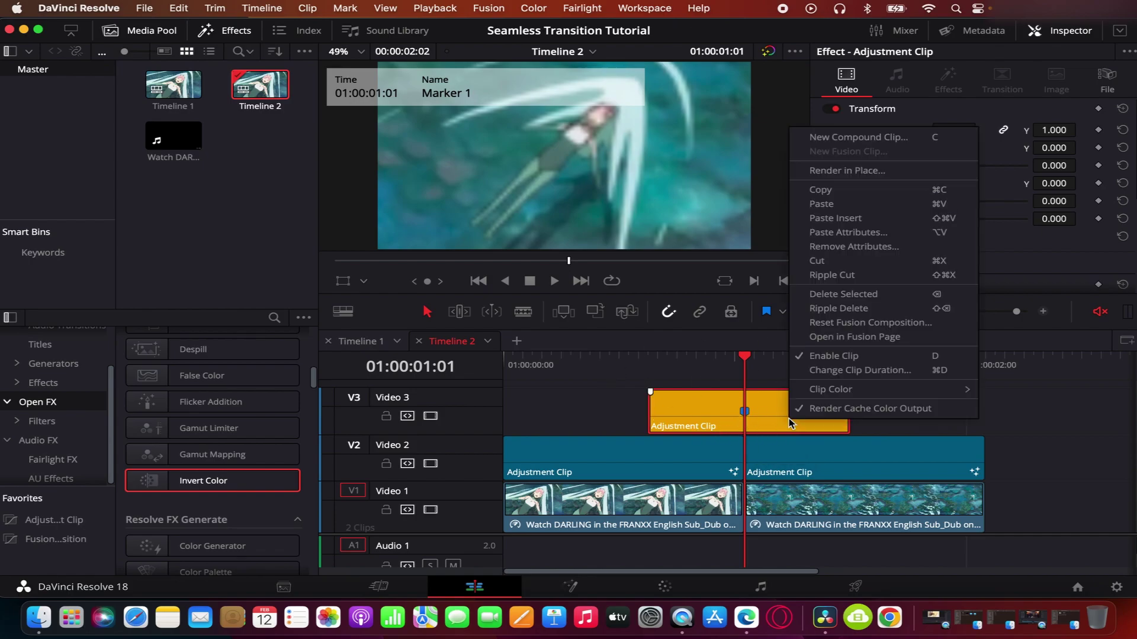
left_click(830, 335)
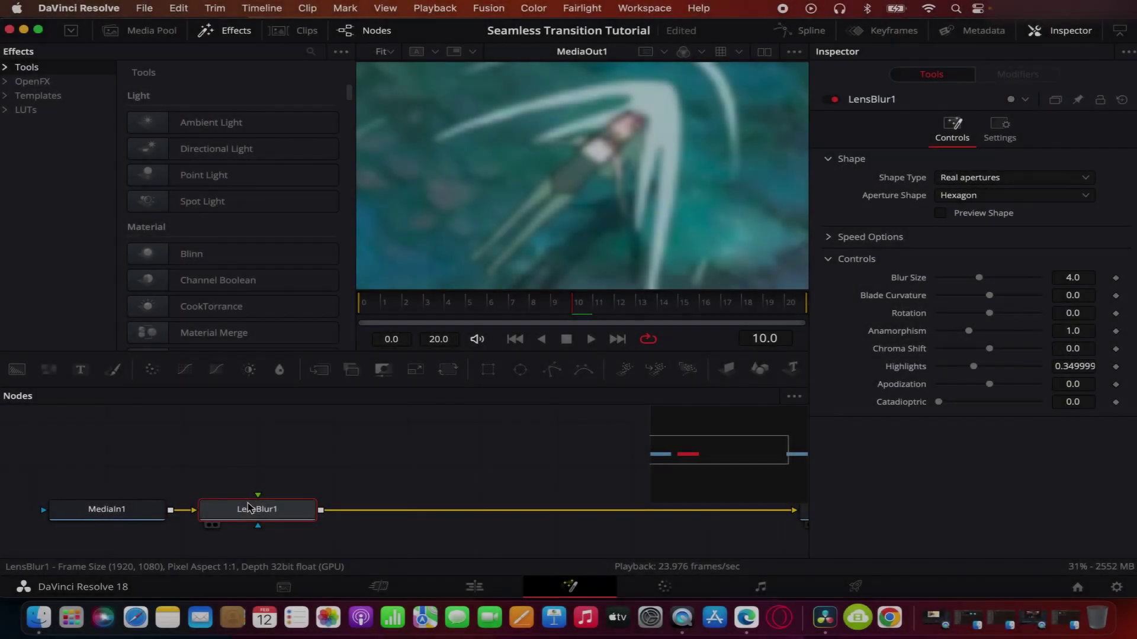
left_click_drag(258, 508, 584, 508)
left_click_drag(359, 514, 452, 514)
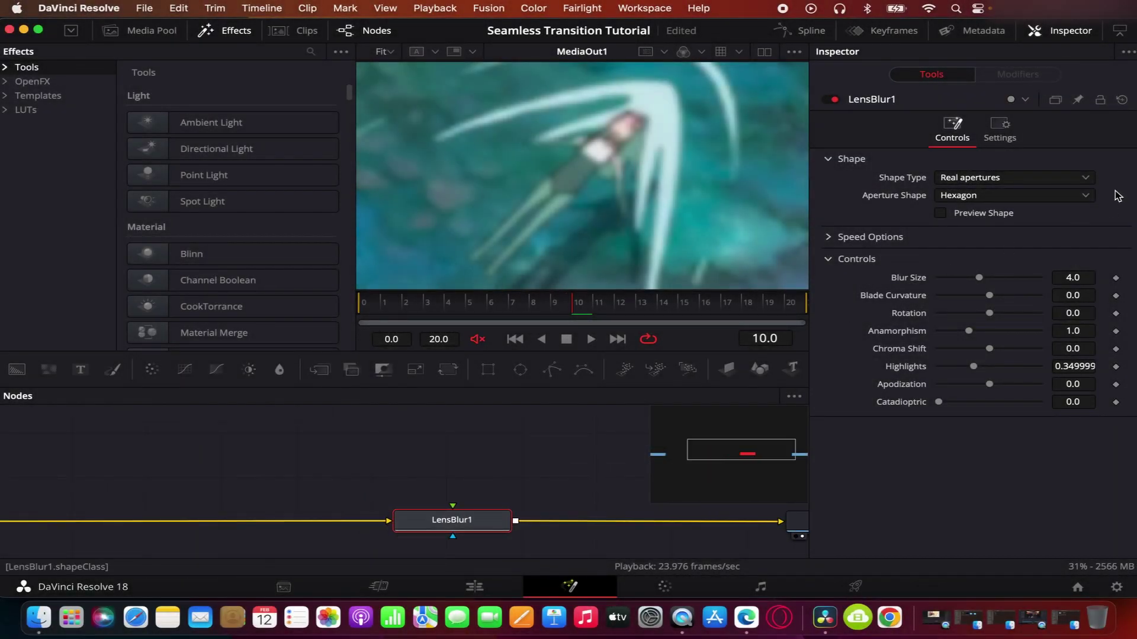
- Keyframe the Lens Blur's Blur Size at 0.0 on frame 0 and about 7.24 on frame 10
left_click(1116, 278)
key("Home")
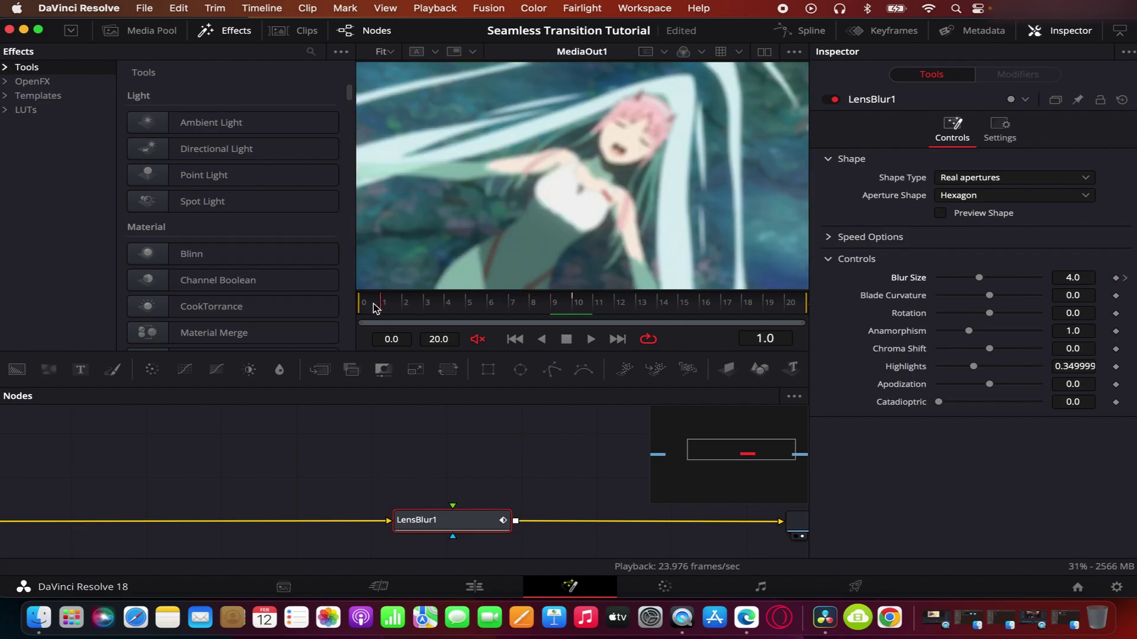
left_click_drag(979, 278, 932, 280)
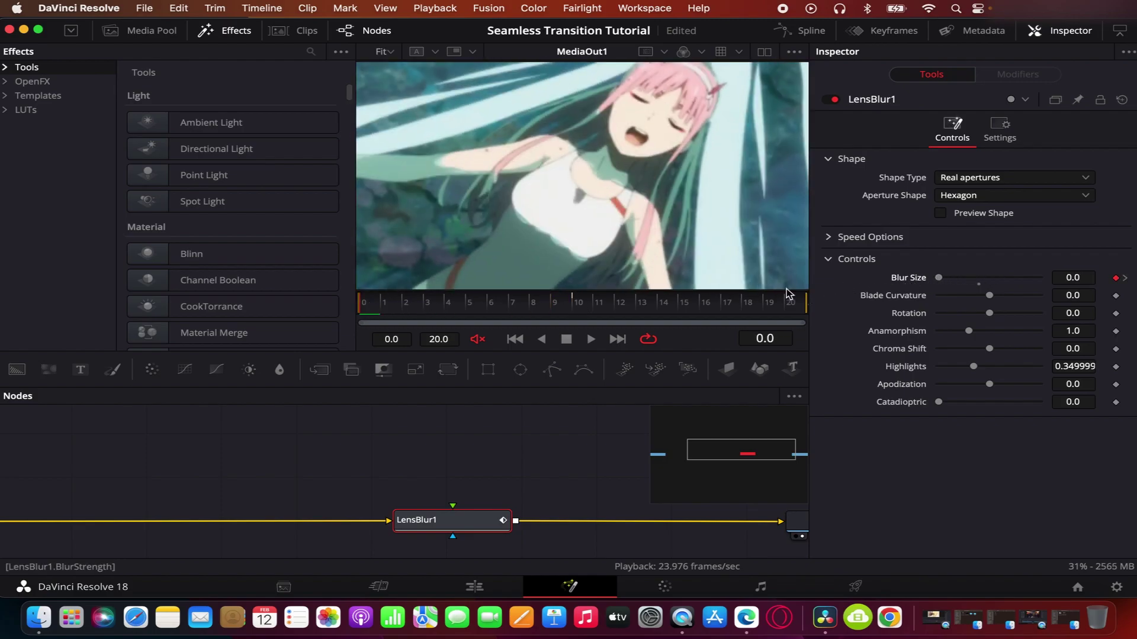
left_click_drag(439, 305, 572, 304)
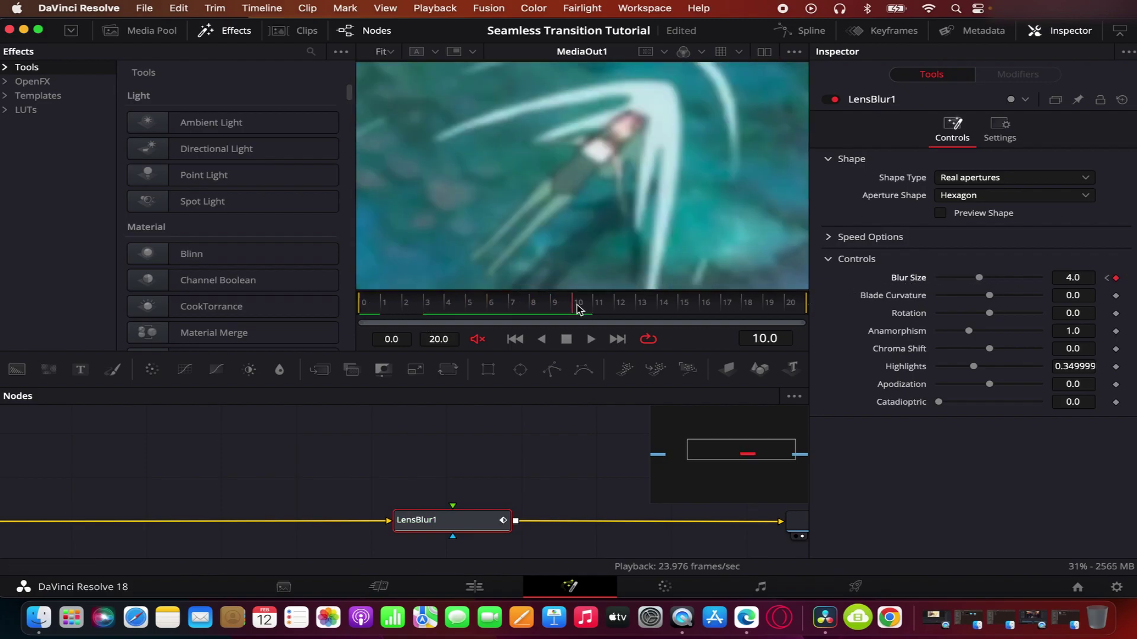
left_click_drag(978, 278, 1009, 280)
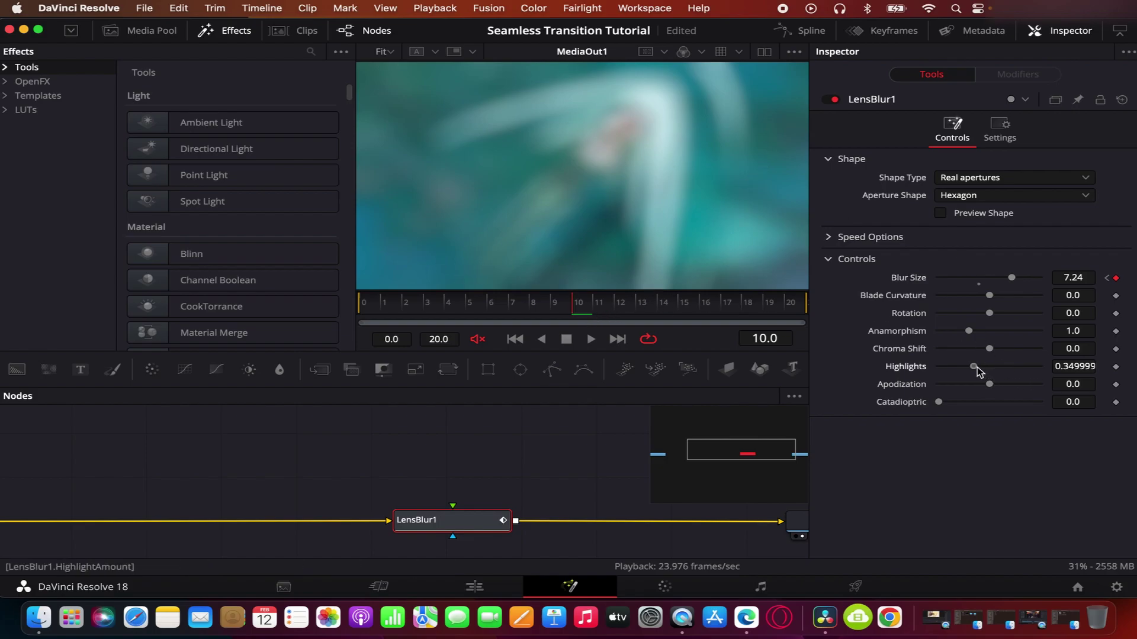
- Raise the Lens Blur's Highlights to 1.0 and keyframe its Blur Size at 0.0 on frame 20
left_click_drag(1014, 376, 1080, 382)
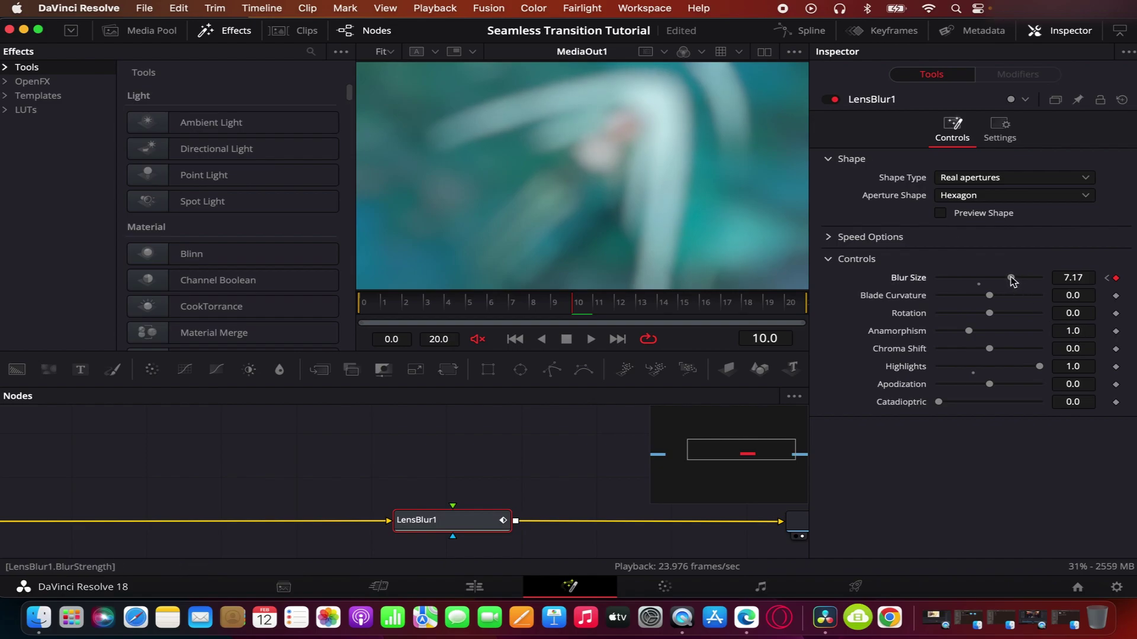
left_click_drag(733, 301, 862, 300)
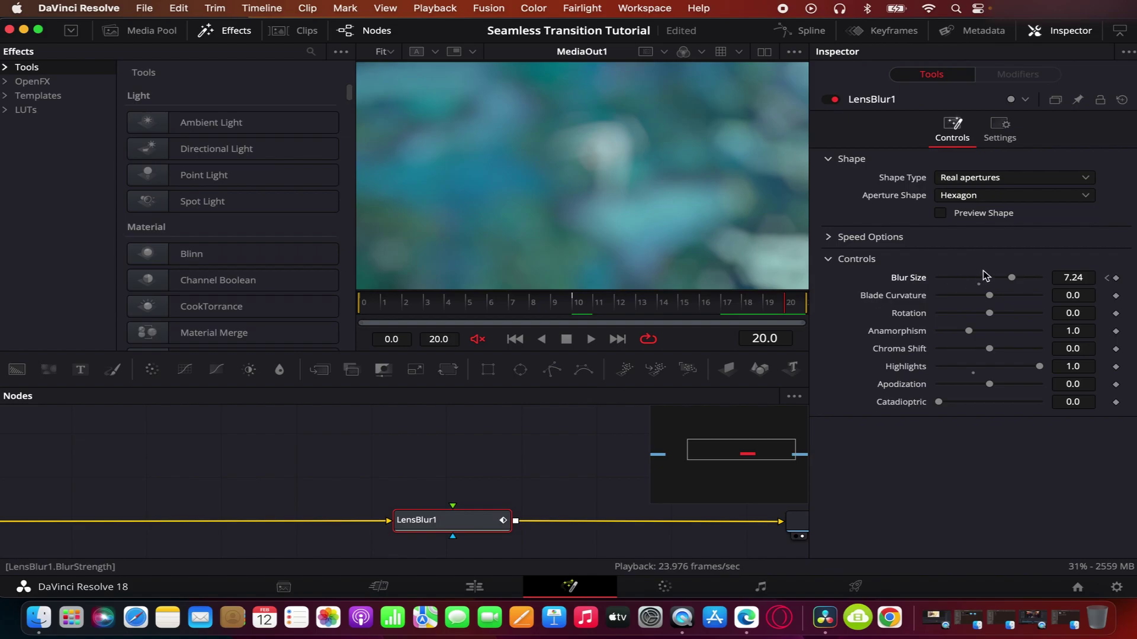
left_click_drag(1012, 280, 826, 294)
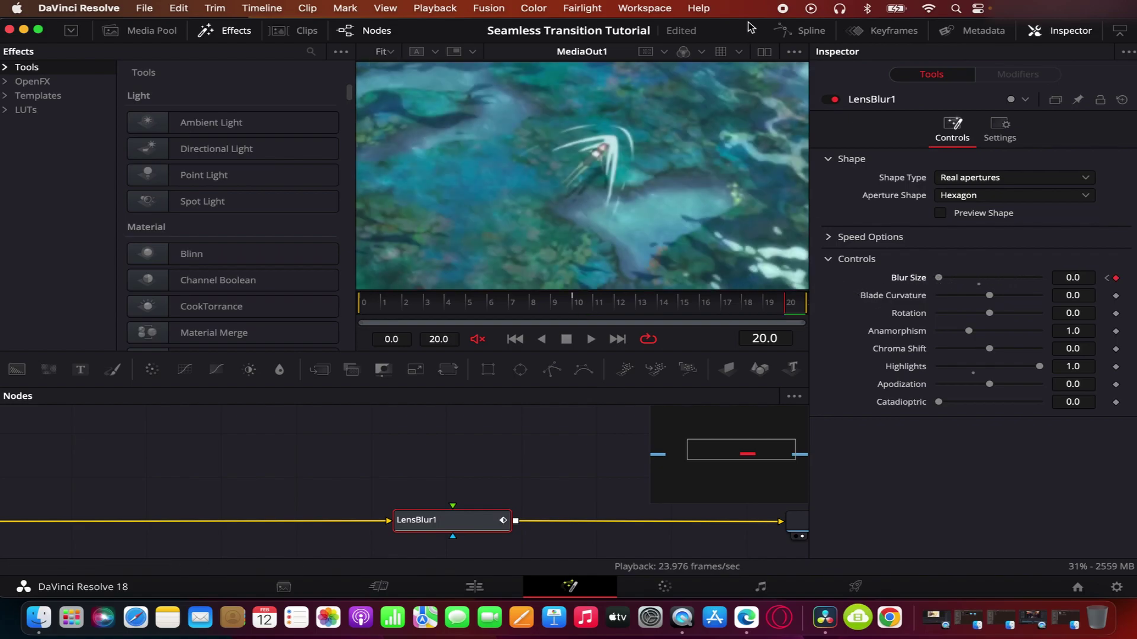
- Smooth all Blur Size keyframes in the Spline editor, lower both handles of the peak keyframe, and play back the blur
left_click(791, 33)
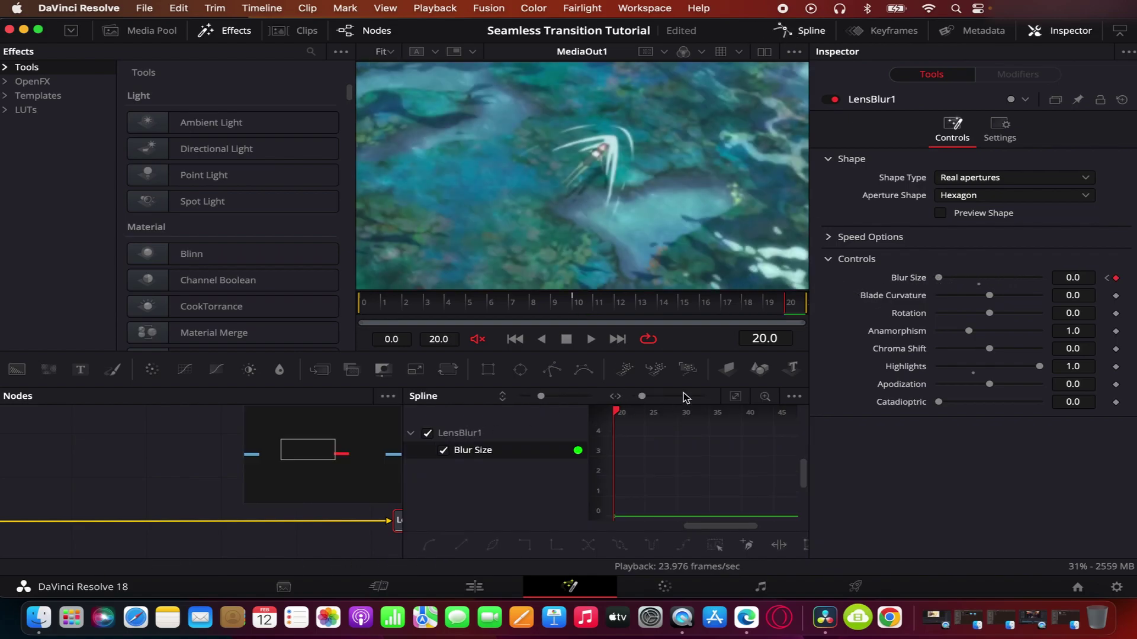
left_click(733, 396)
key("super+a")
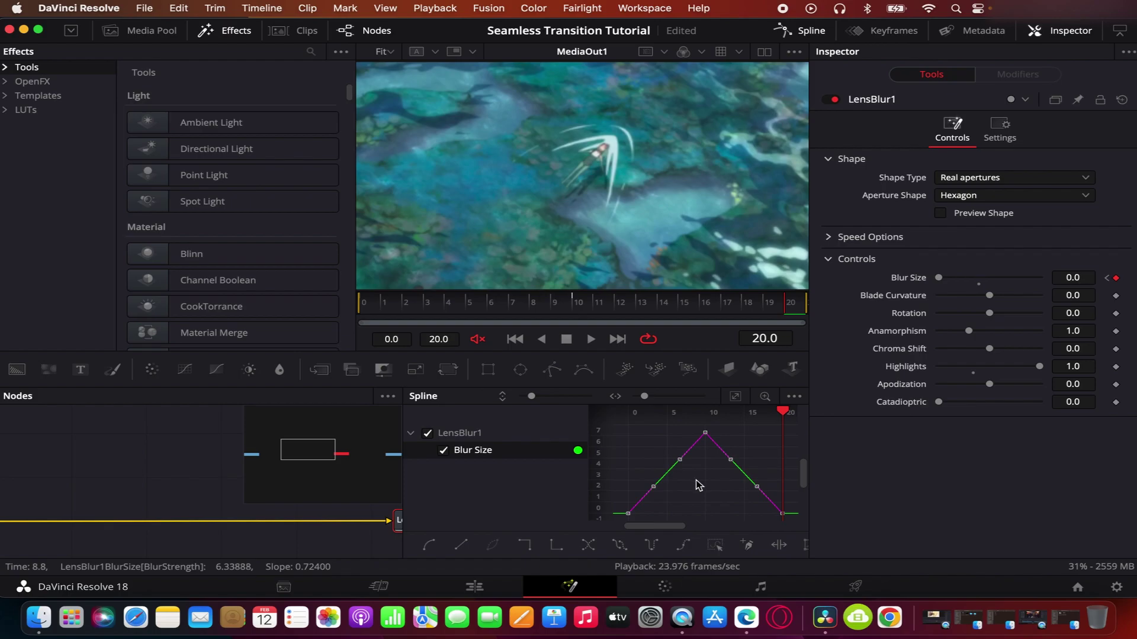
key("shift+s")
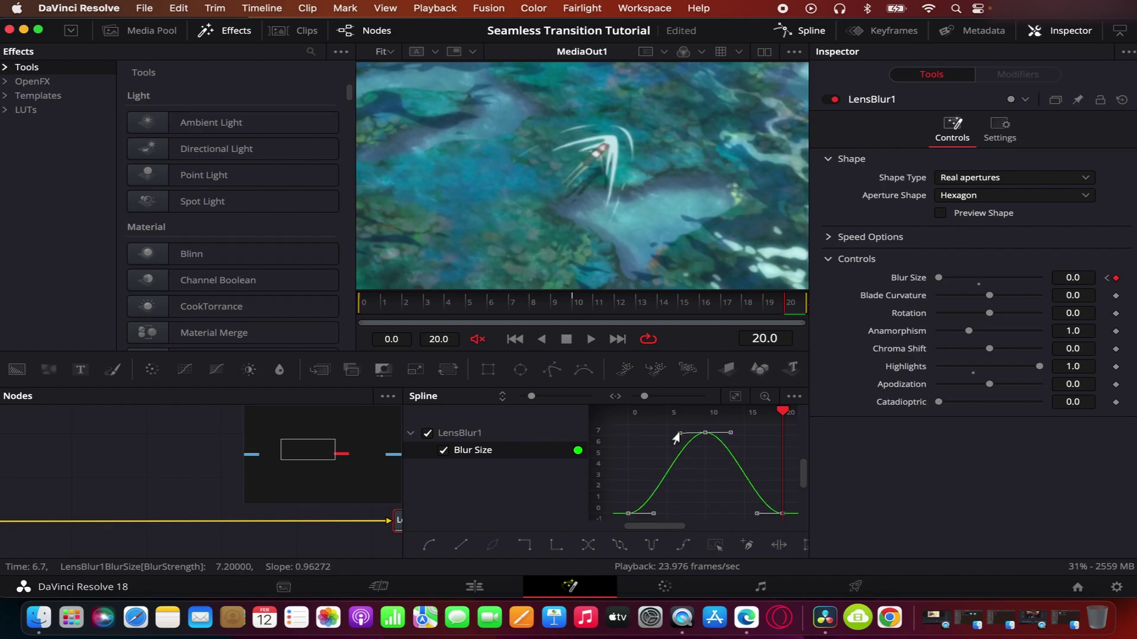
left_click_drag(676, 438, 677, 446)
left_click_drag(726, 437, 724, 441)
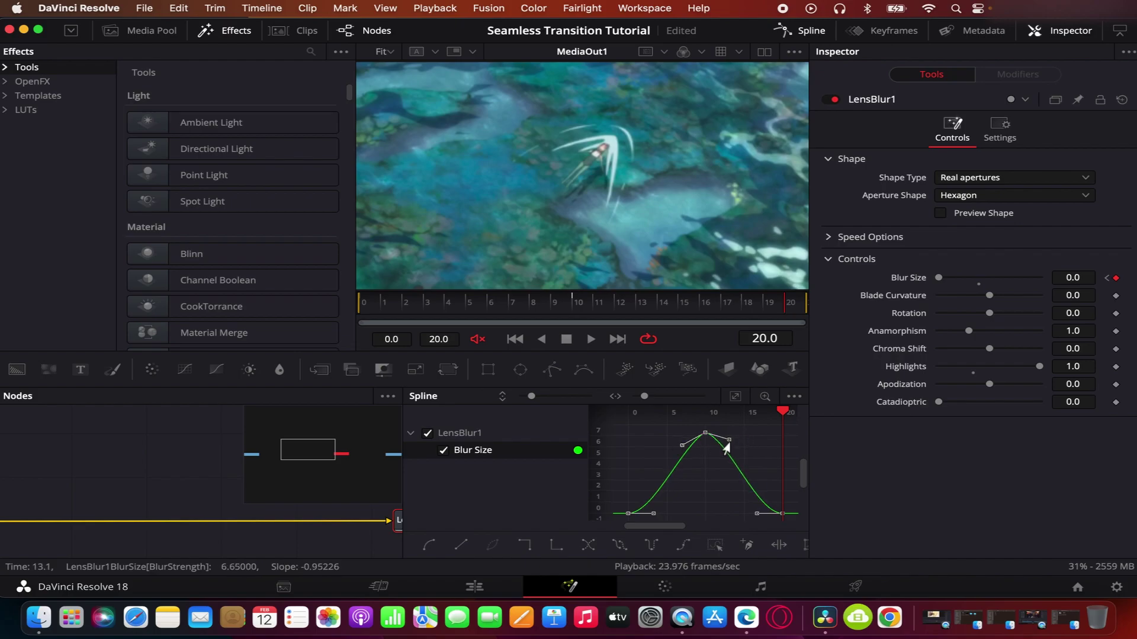
key("space")
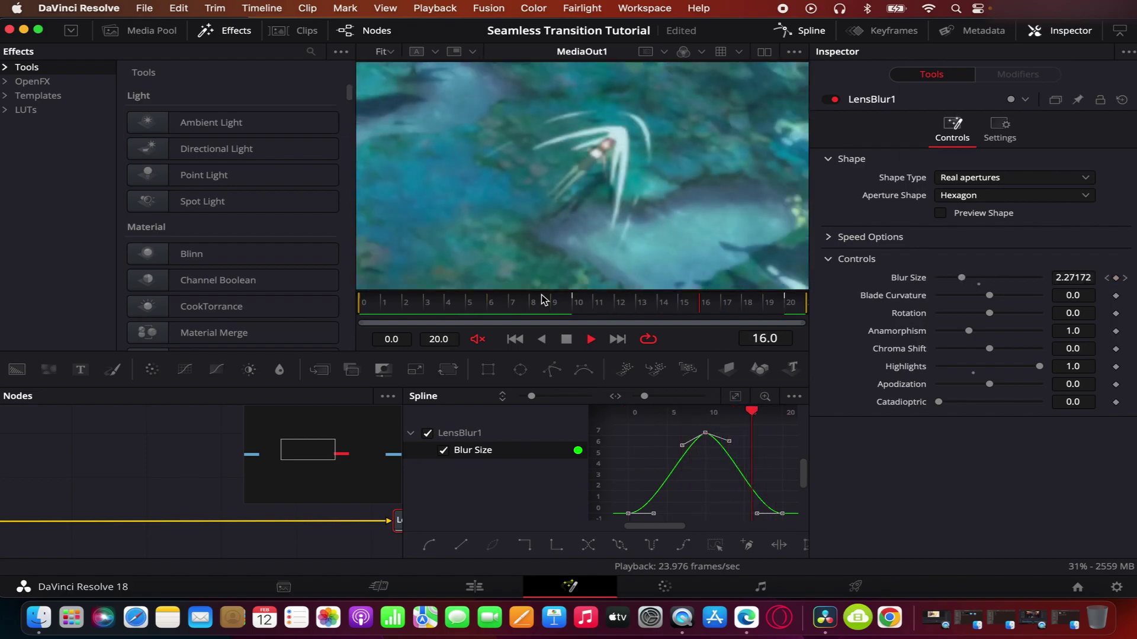
left_click(804, 30)
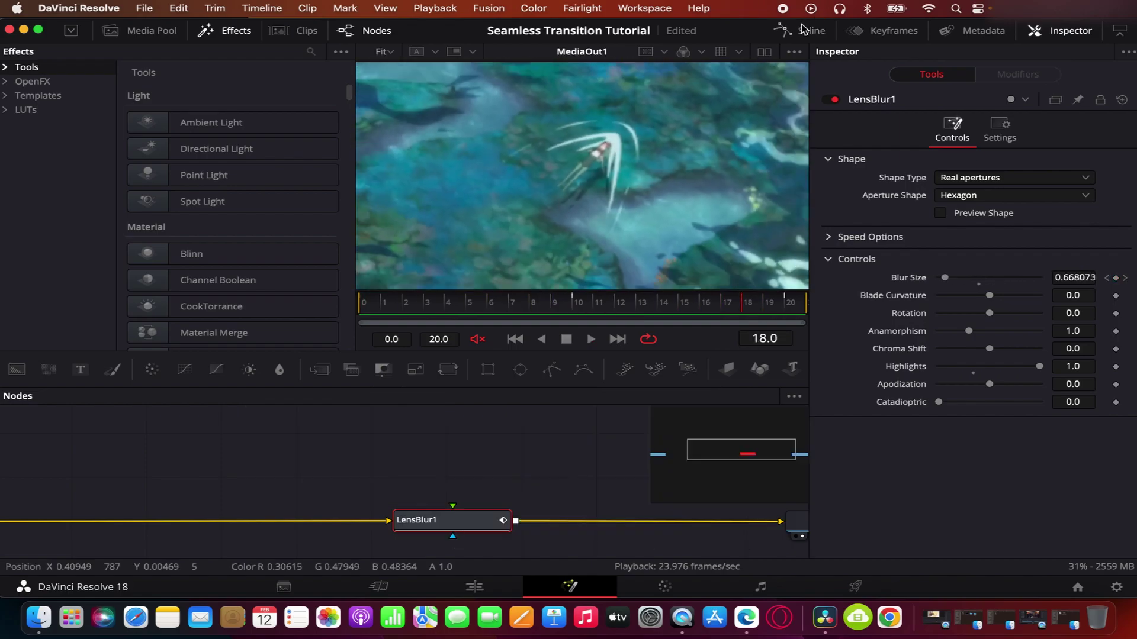
- Return to the Edit page, move the playhead to the timeline start and set the Timeline Proxy Resolution to Full
left_click(474, 585)
left_click_drag(761, 360, 495, 423)
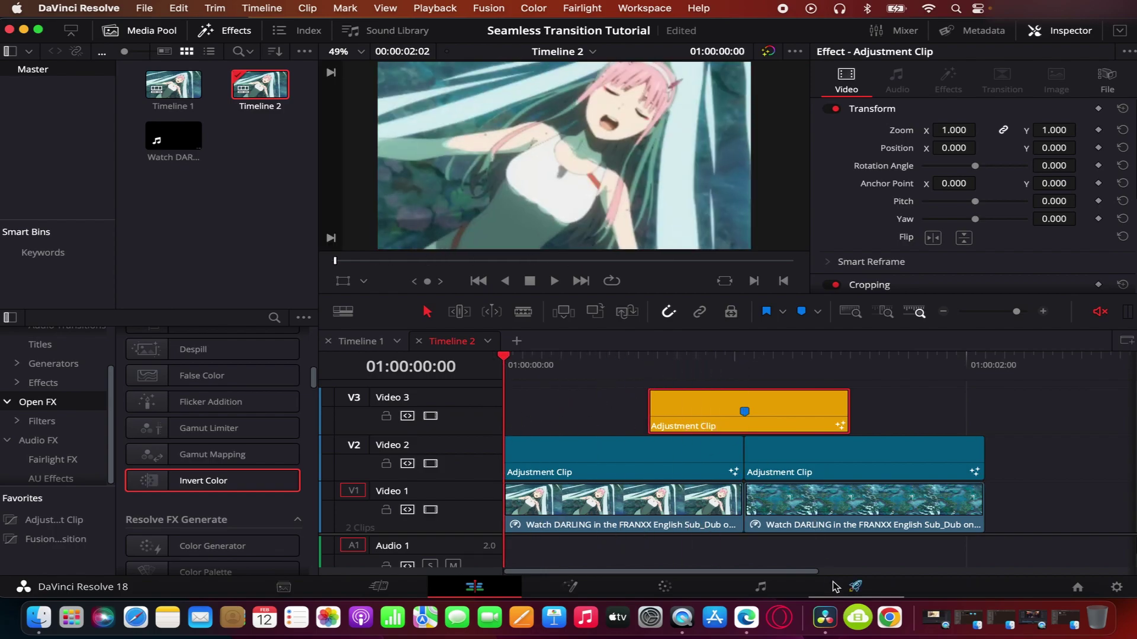
left_click(435, 8)
mouse_move(503, 68)
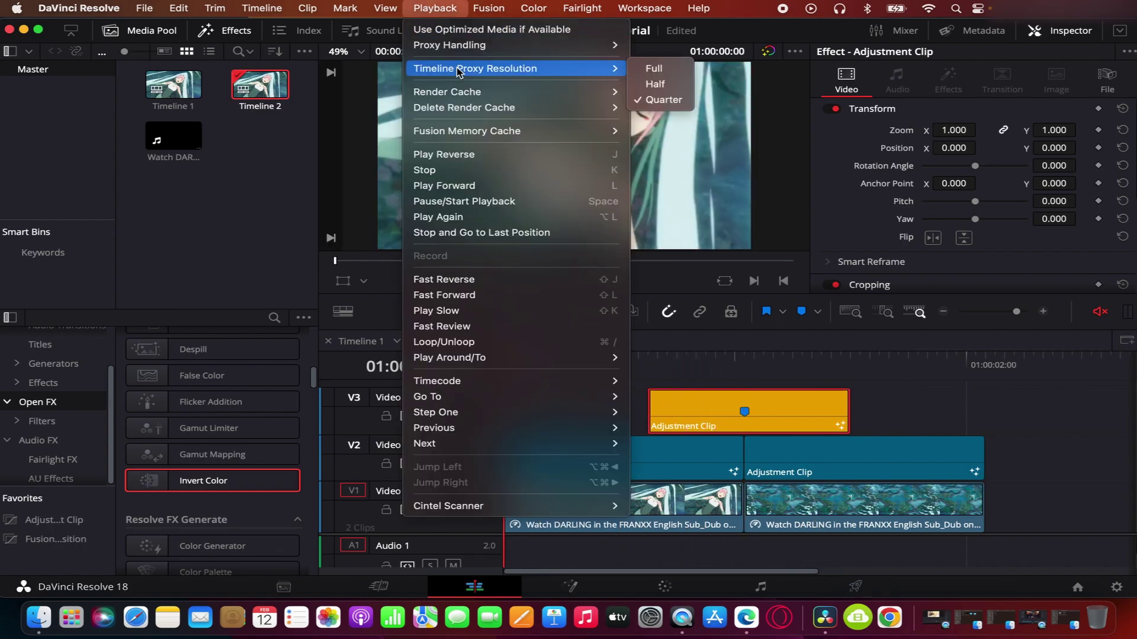
left_click(658, 68)
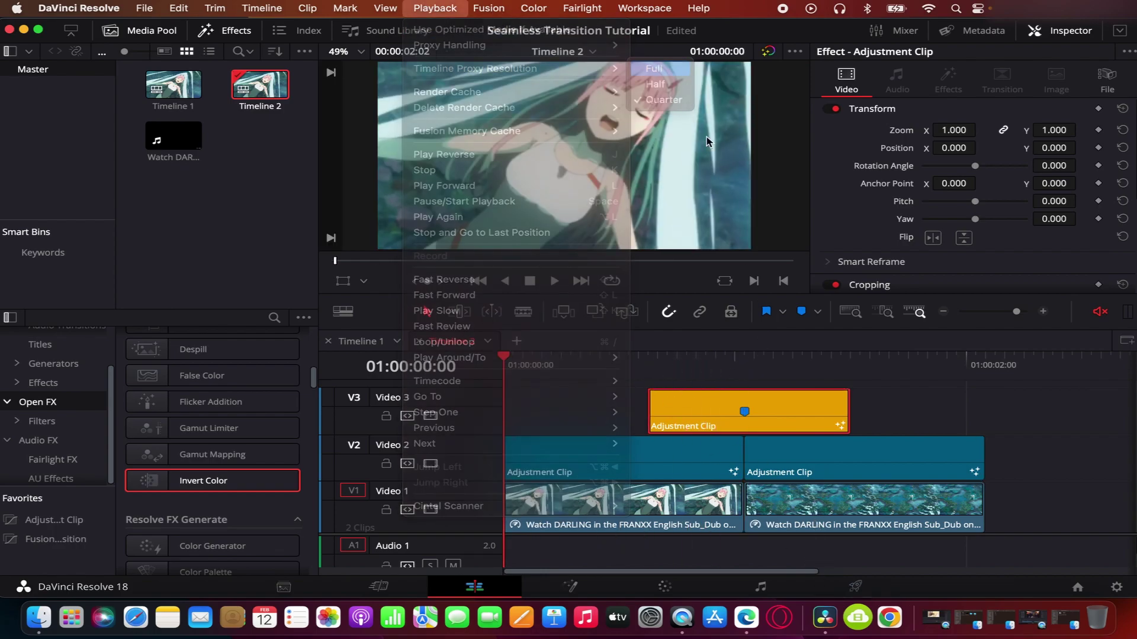
- Open the Deliver page and play Timeline 2 from the start to review the transition
left_click(851, 587)
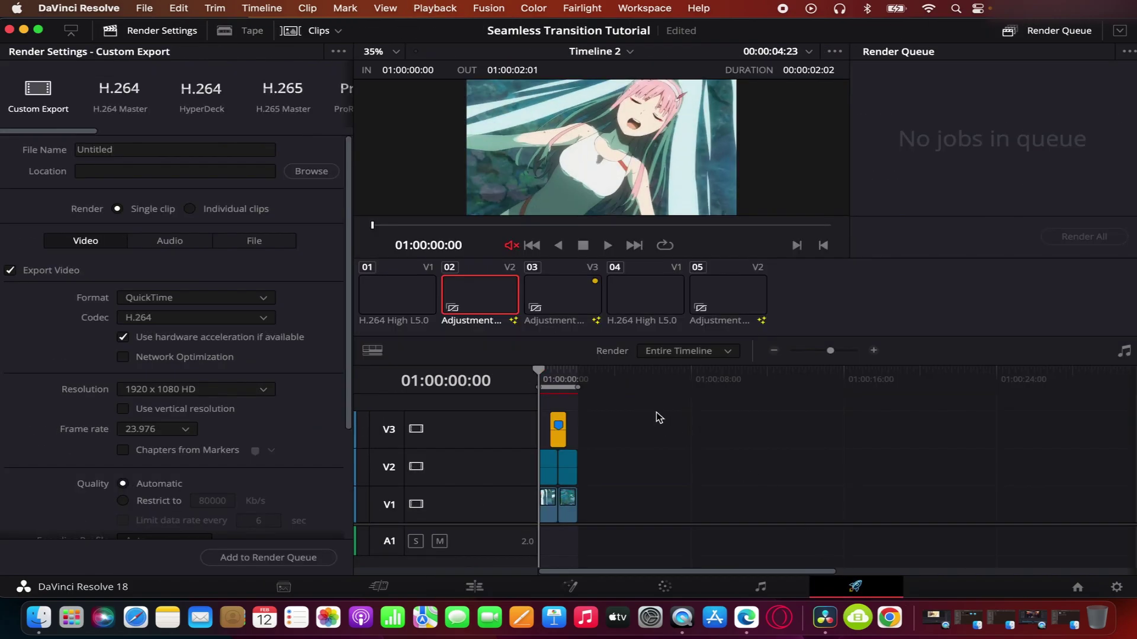
key("space")
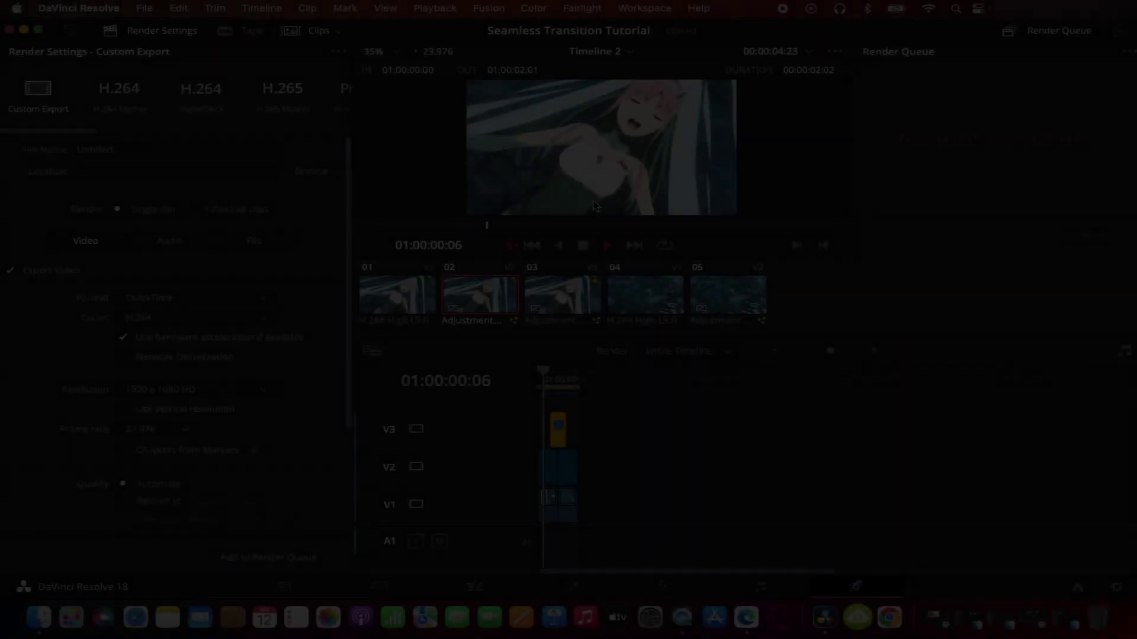